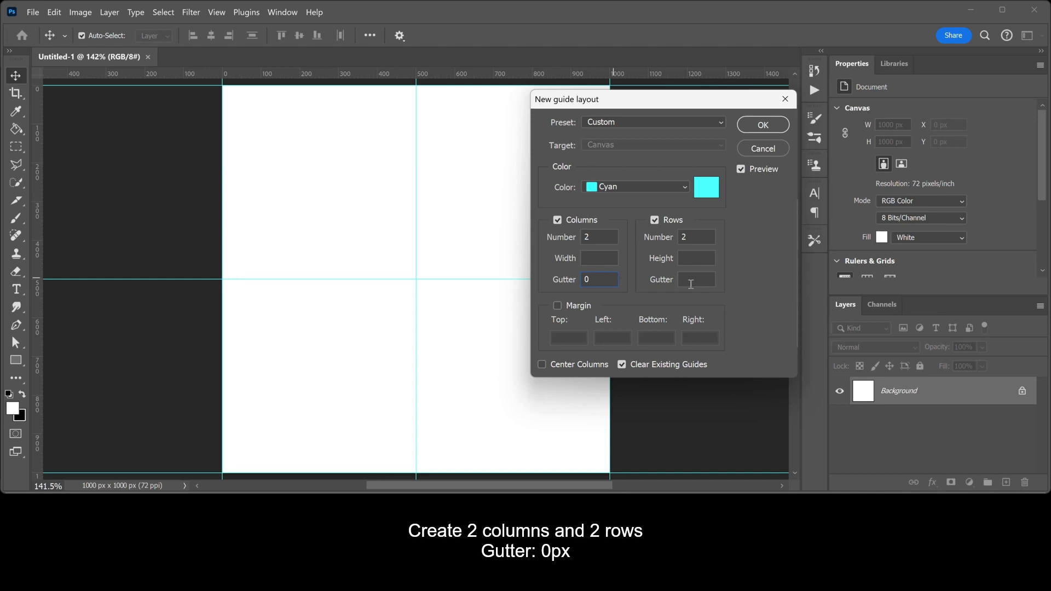
# - Set the row gutter to 0 px and apply the guide layout of two columns and two rows
pyautogui.click(696, 280)
pyautogui.write('0')
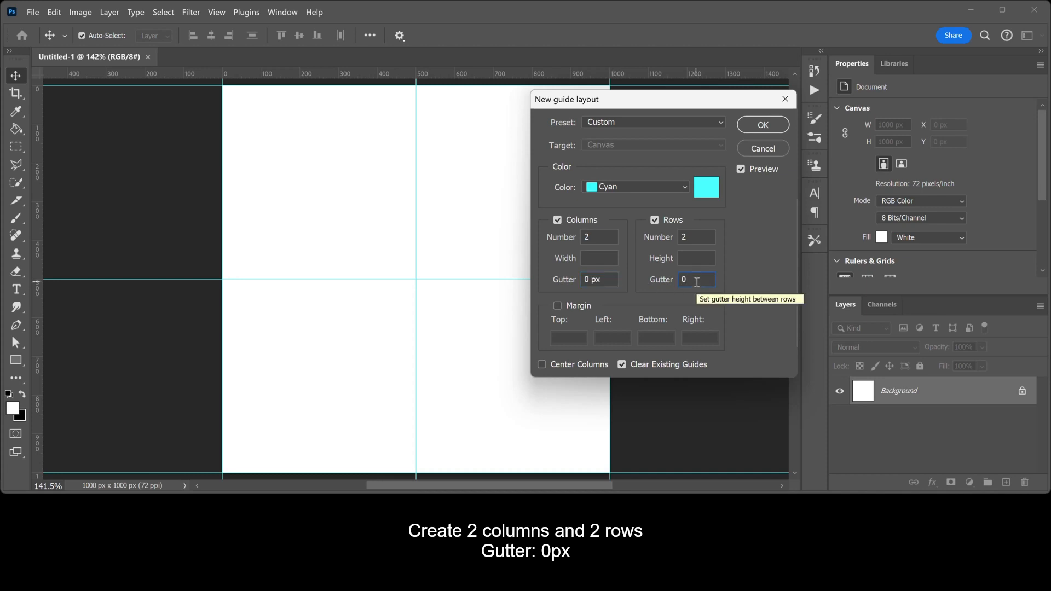
pyautogui.click(763, 125)
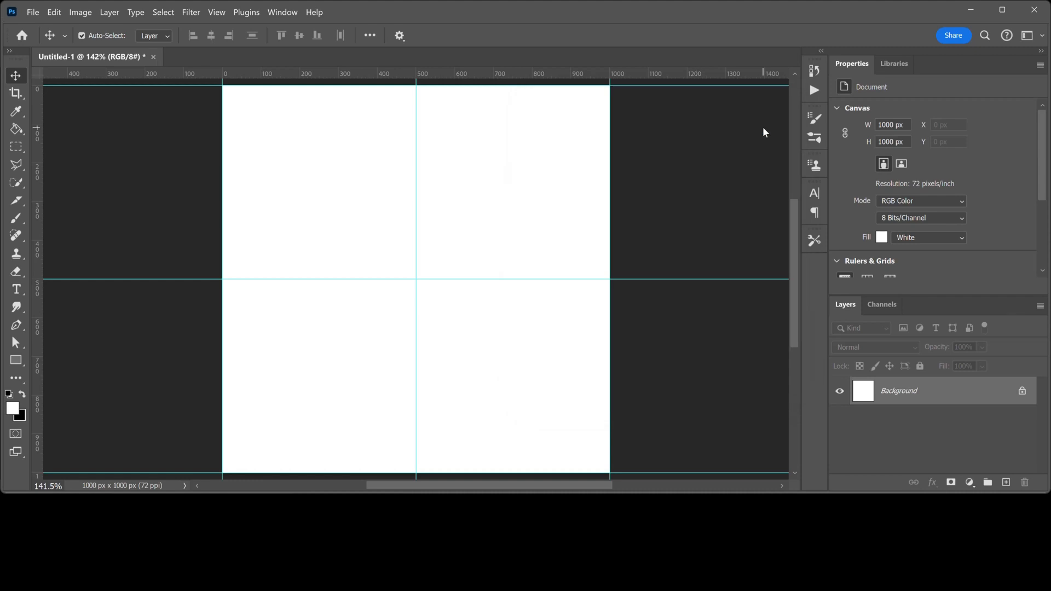
# - Set up the Rectangle tool in Shape mode with a black (000000) fill and no stroke color
pyautogui.click(21, 360)
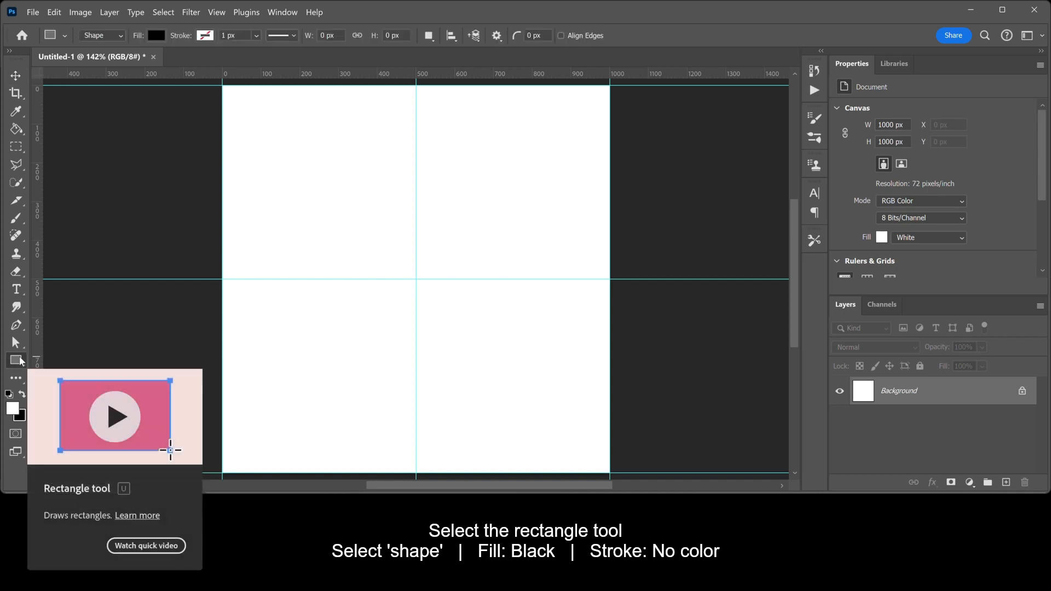
pyautogui.click(120, 36)
pyautogui.click(121, 43)
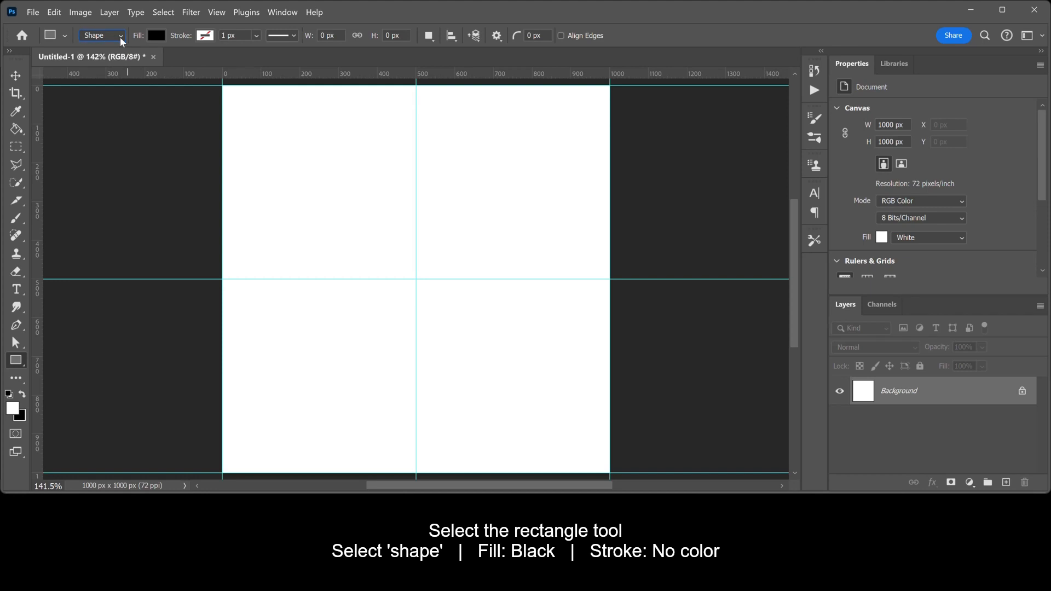
pyautogui.click(156, 39)
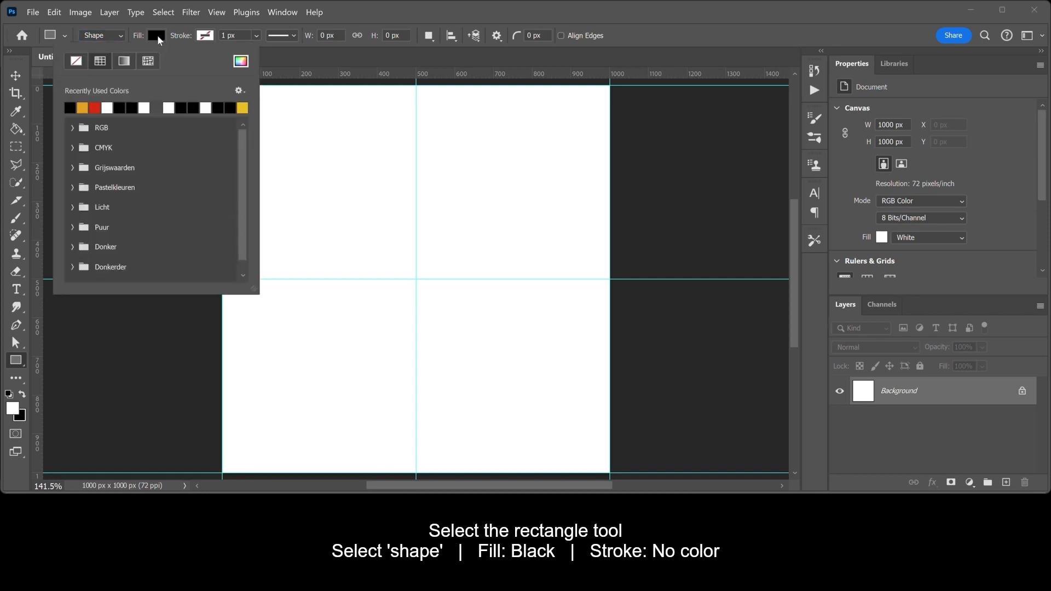
pyautogui.click(241, 62)
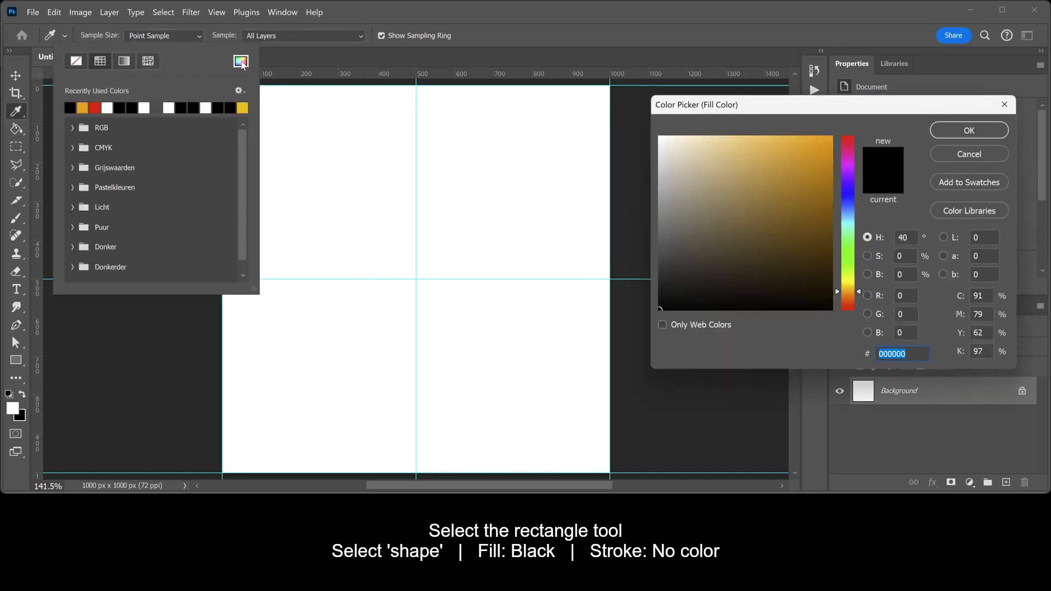
pyautogui.press('Return')
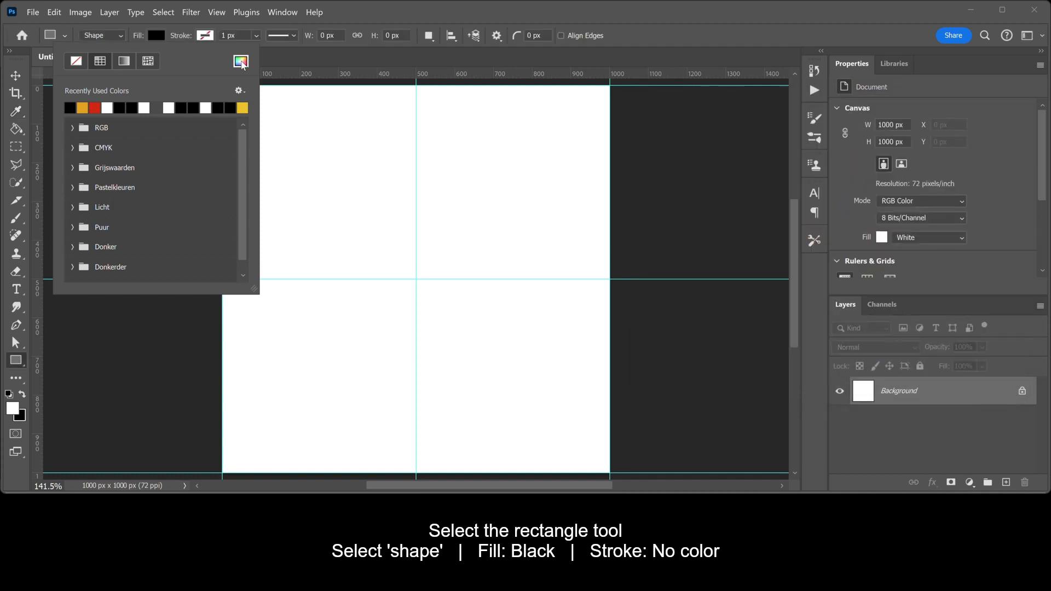
pyautogui.press('Return')
pyautogui.click(209, 39)
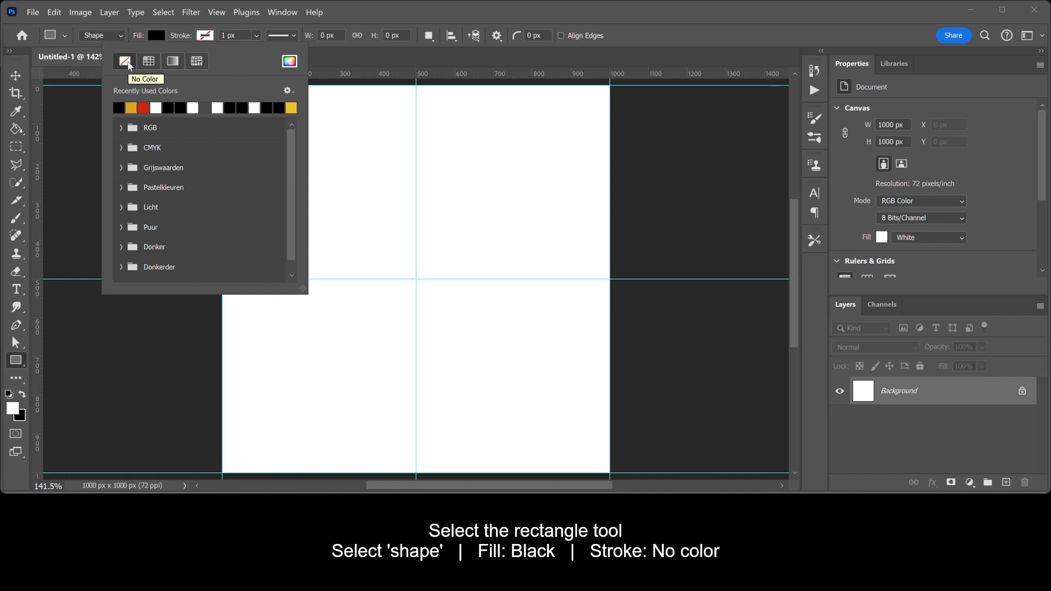
pyautogui.click(130, 65)
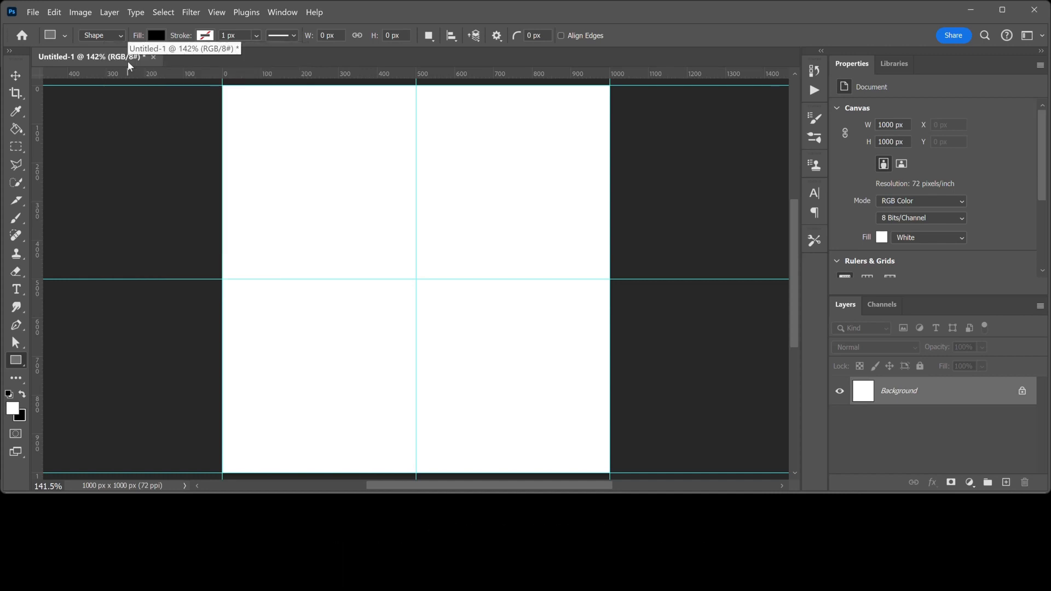
# - Draw a black rectangle on the canvas and set its width and height to 850 px each
pyautogui.moveTo(259, 114); pyautogui.dragTo(545, 373)
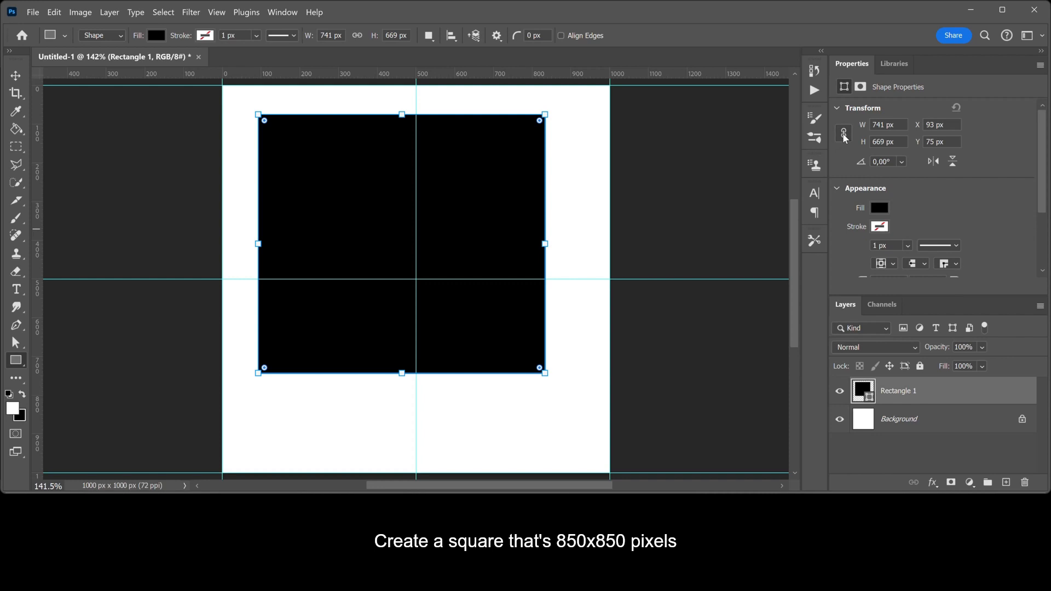
pyautogui.doubleClick(881, 127)
pyautogui.write('850')
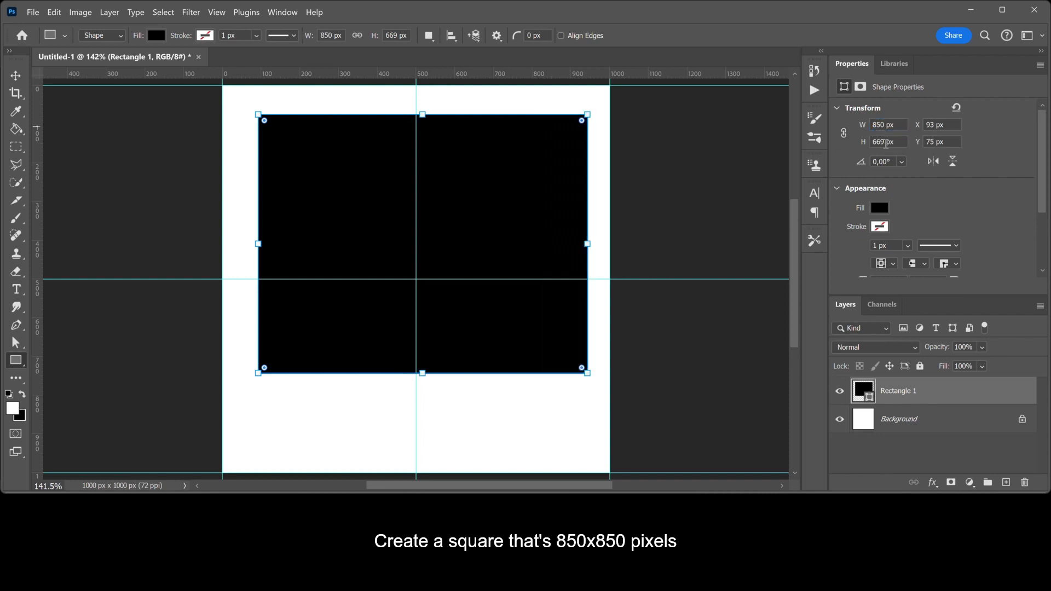
pyautogui.doubleClick(886, 143)
pyautogui.write('850')
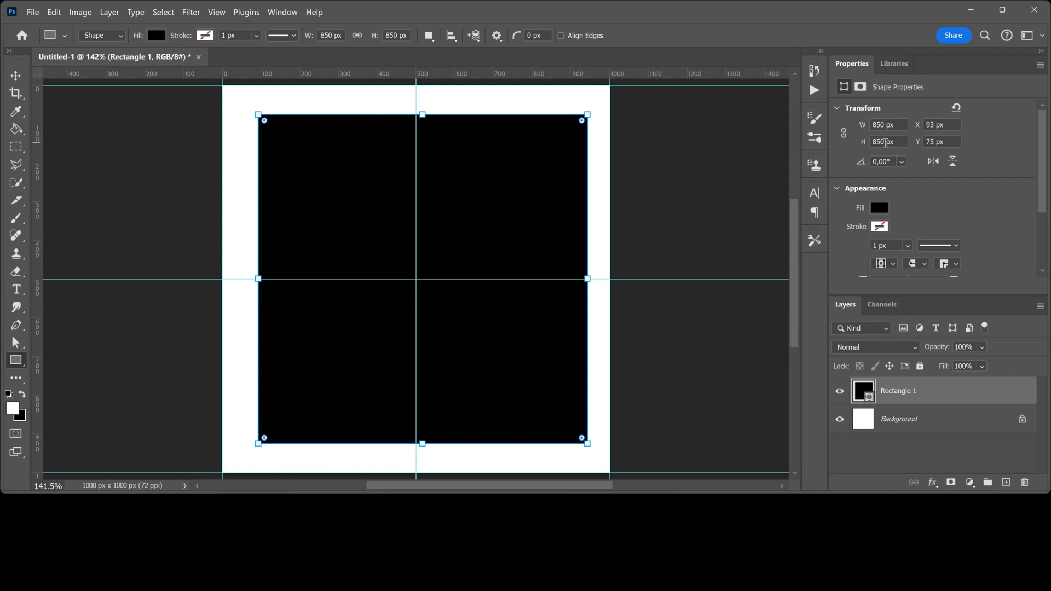
# - Move the black square to the exact center of the canvas, at X 500 px and Y 500 px
pyautogui.hotkey('ctrl', 't')
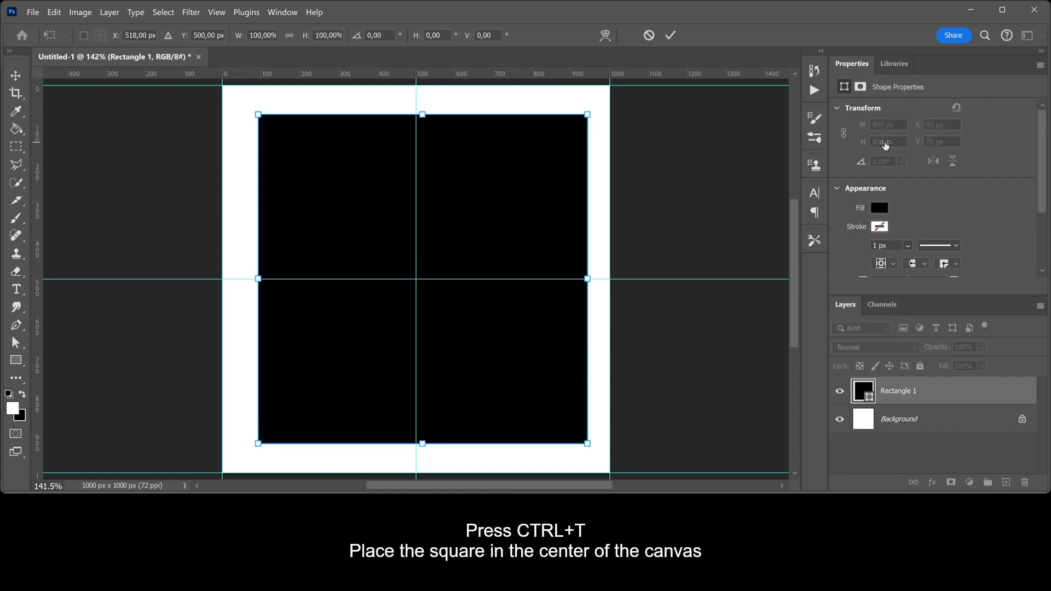
pyautogui.moveTo(504, 211); pyautogui.dragTo(504, 210)
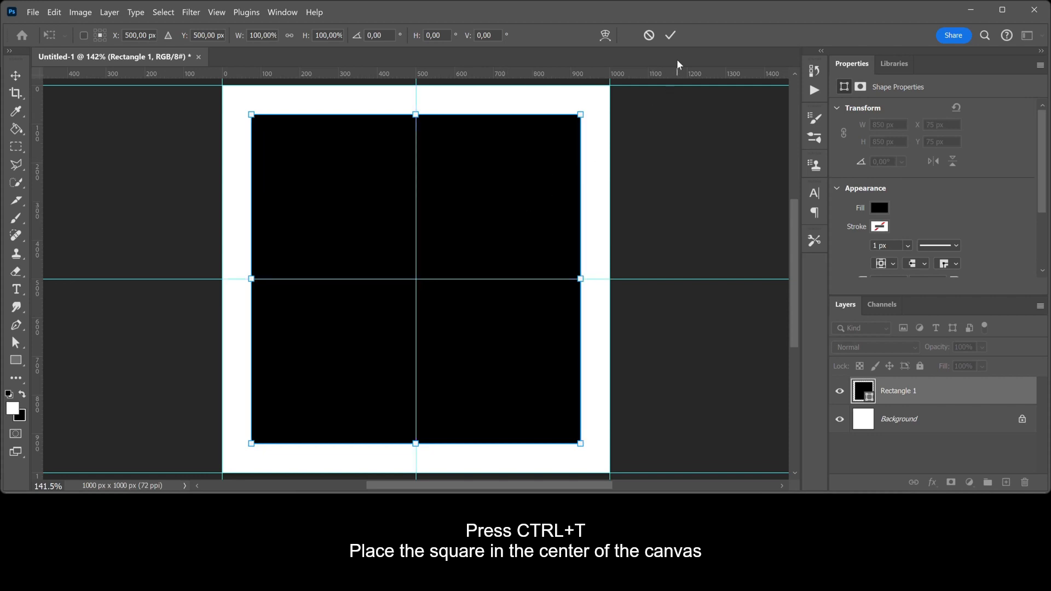
pyautogui.click(671, 37)
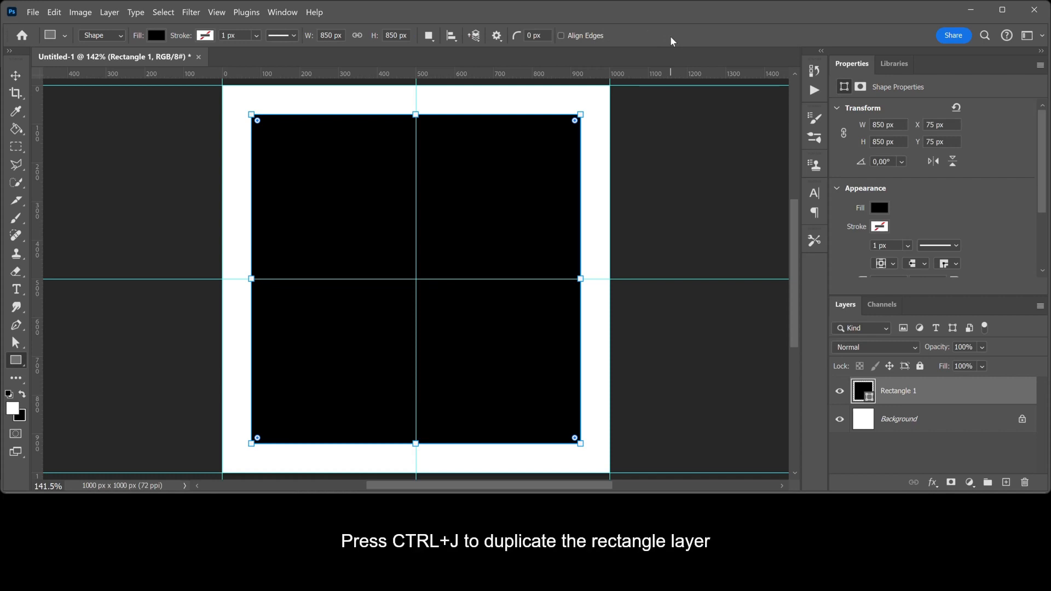
# - Duplicate the black square's layer and change the copy's fill to white (ffffff)
pyautogui.hotkey('ctrl', 'j')
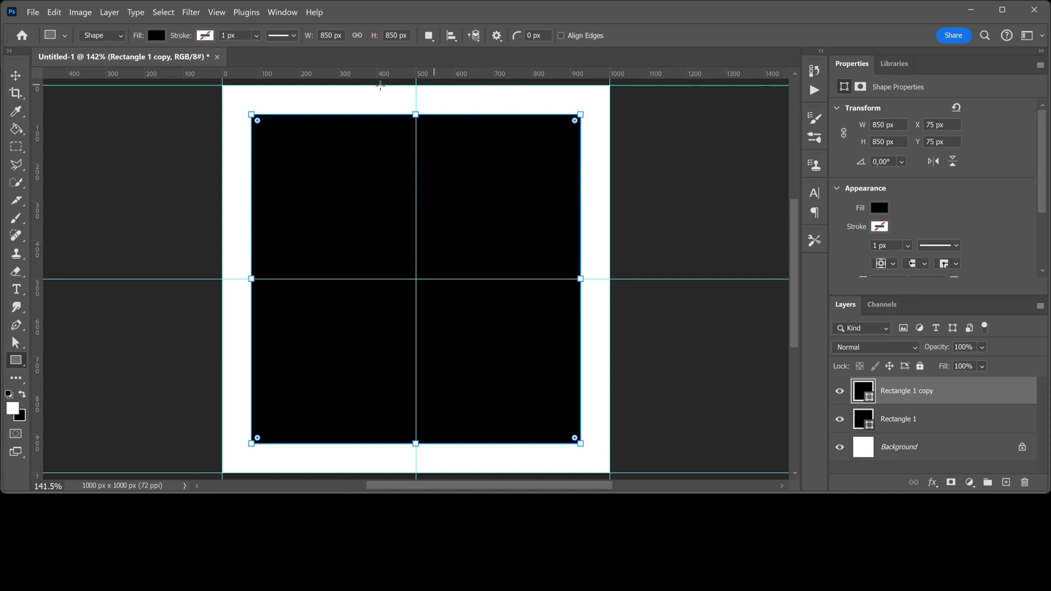
pyautogui.click(157, 35)
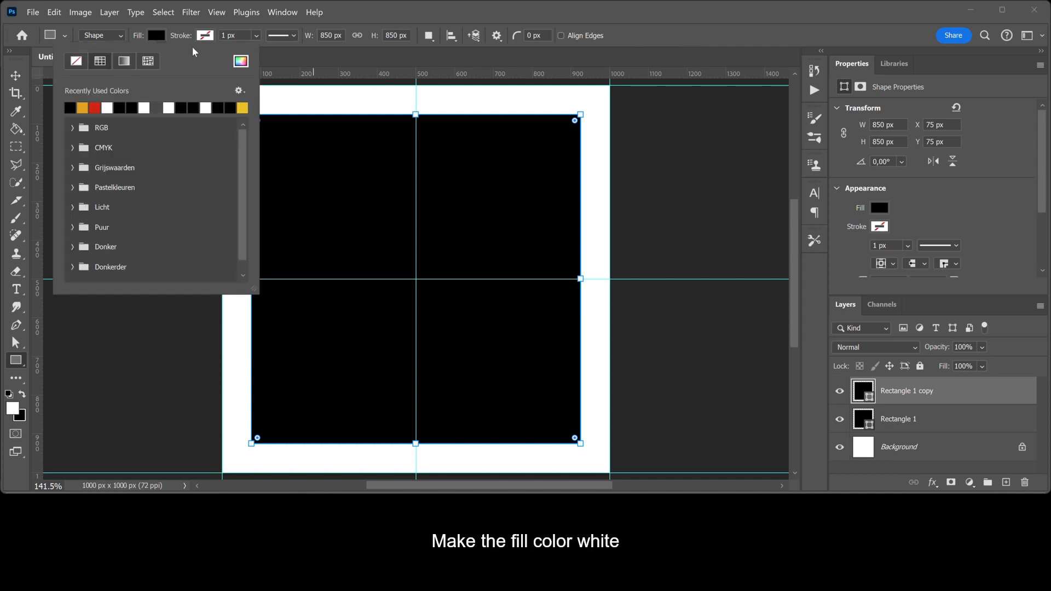
pyautogui.click(239, 60)
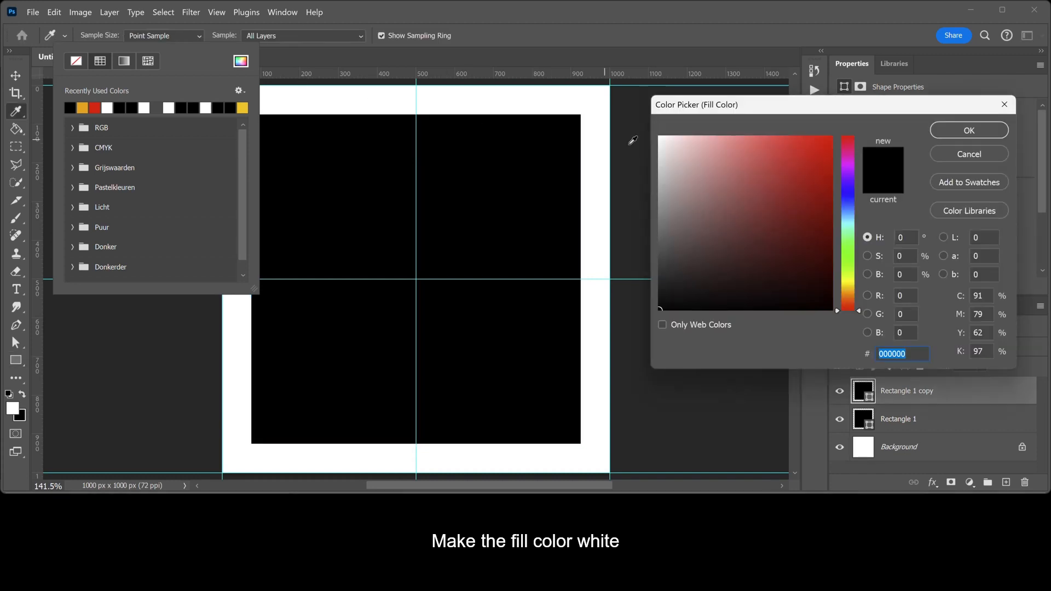
pyautogui.moveTo(660, 145); pyautogui.dragTo(654, 122)
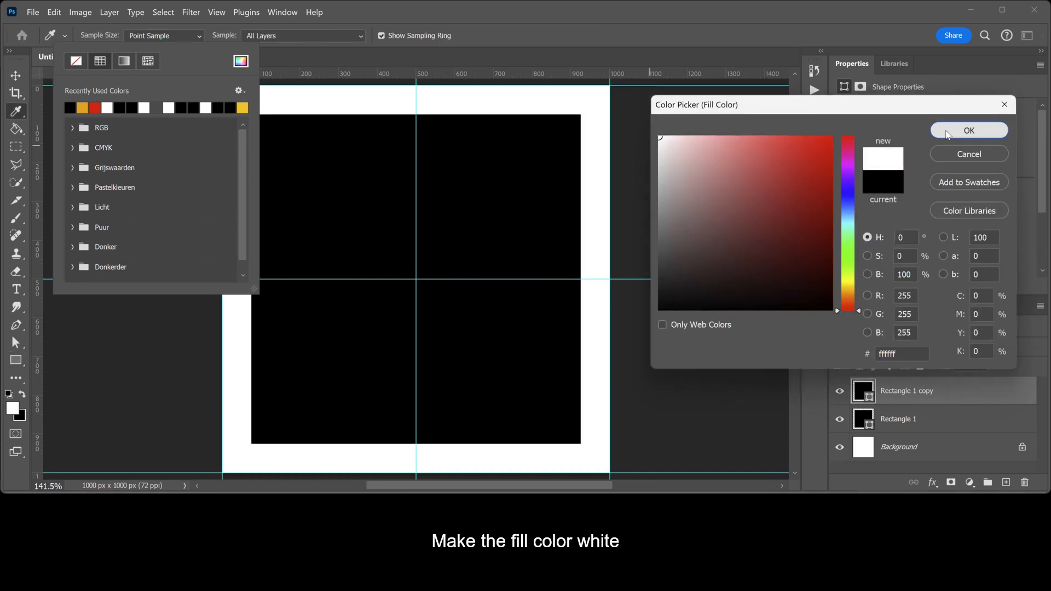
pyautogui.click(948, 132)
pyautogui.click(946, 131)
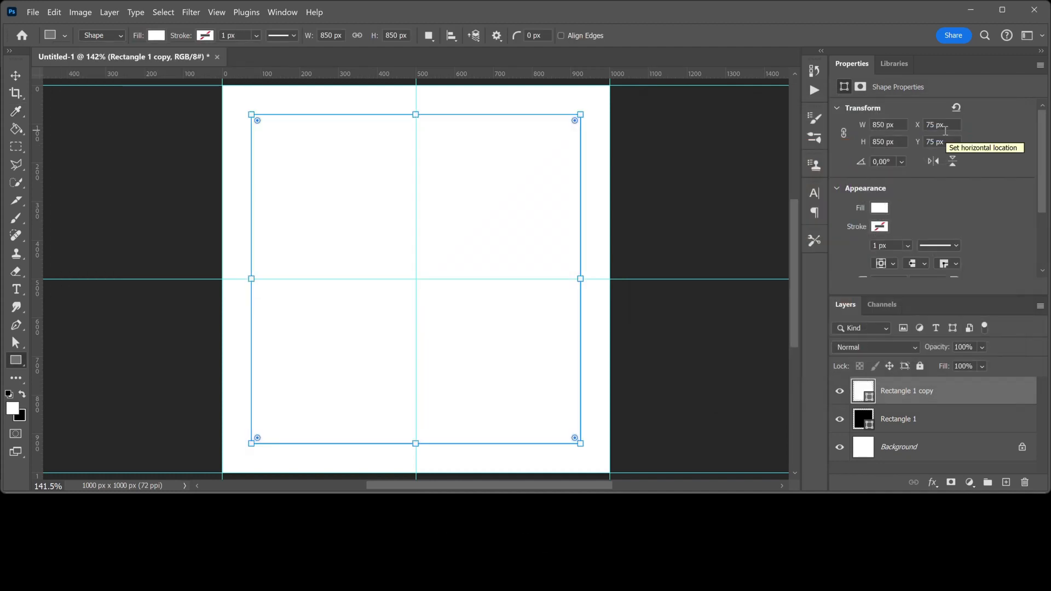
# - Narrow the white copy to a width of 20 px and center it on the canvas's vertical guide
pyautogui.doubleClick(879, 125)
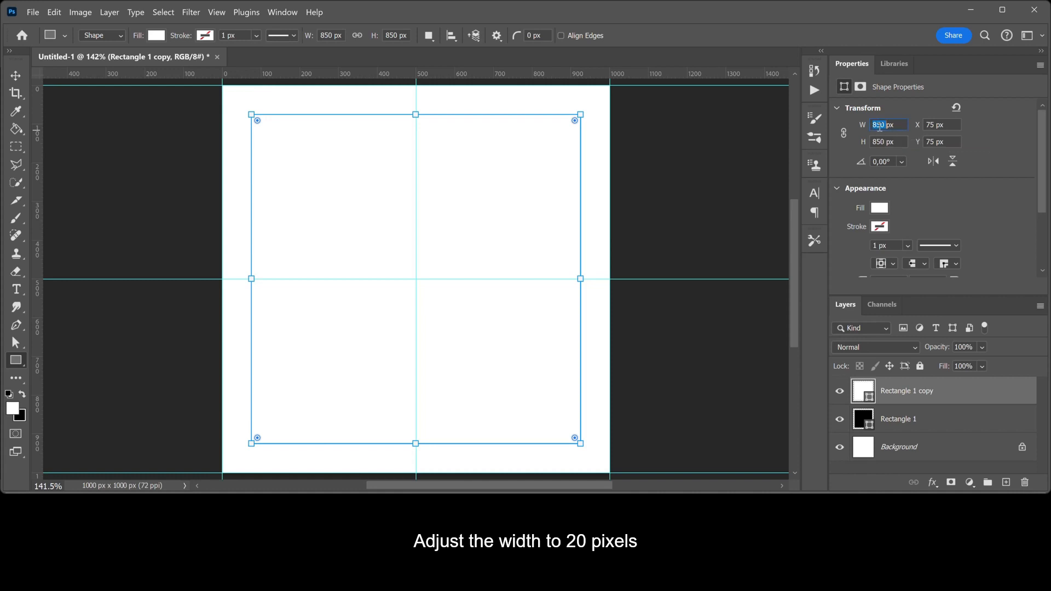
pyautogui.write('20')
pyautogui.press('Return')
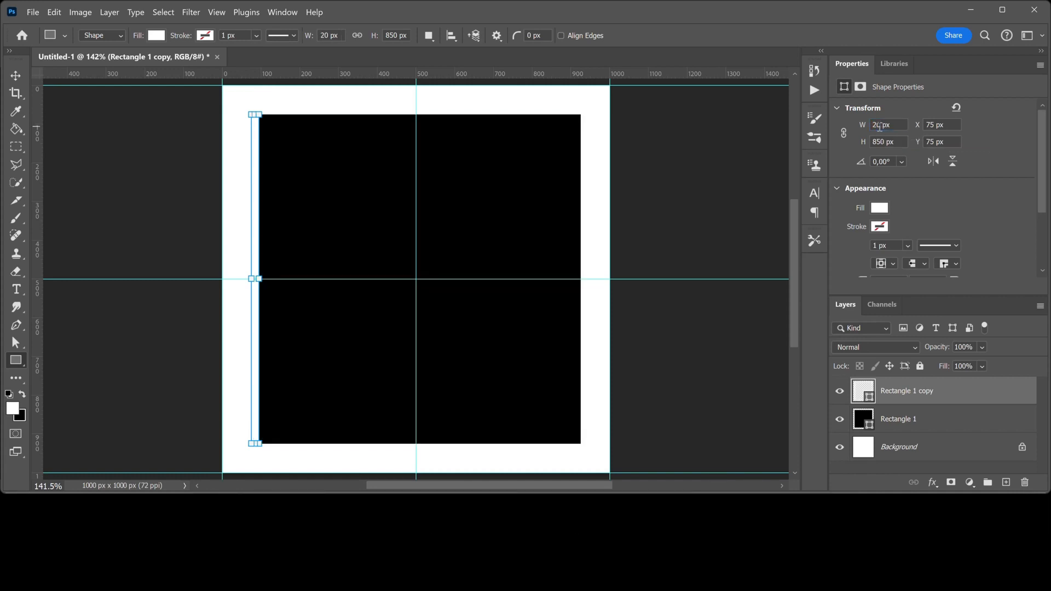
pyautogui.hotkey('ctrl', 't')
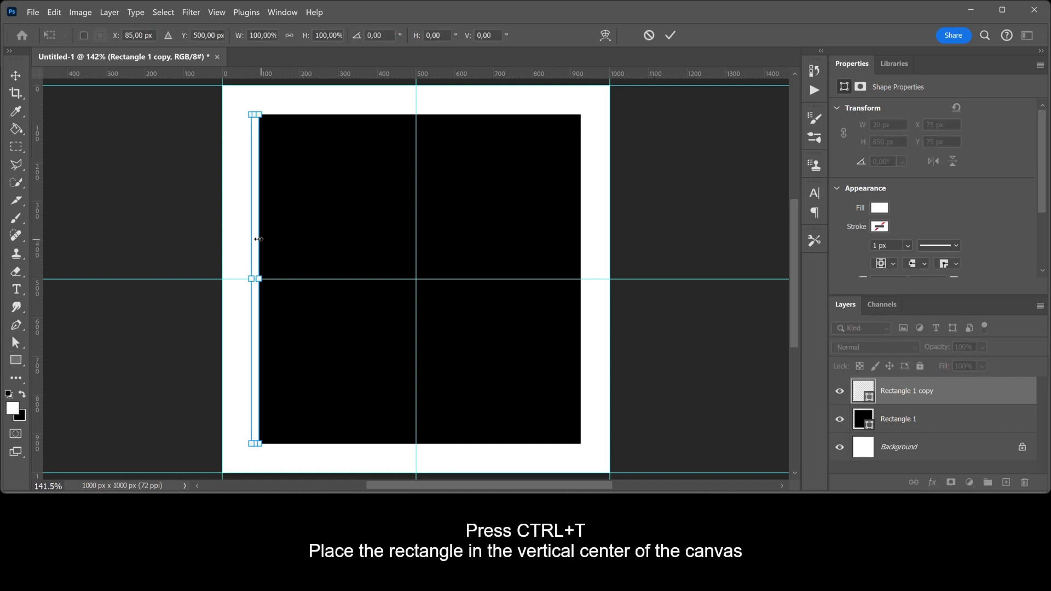
pyautogui.moveTo(258, 241); pyautogui.dragTo(419, 241)
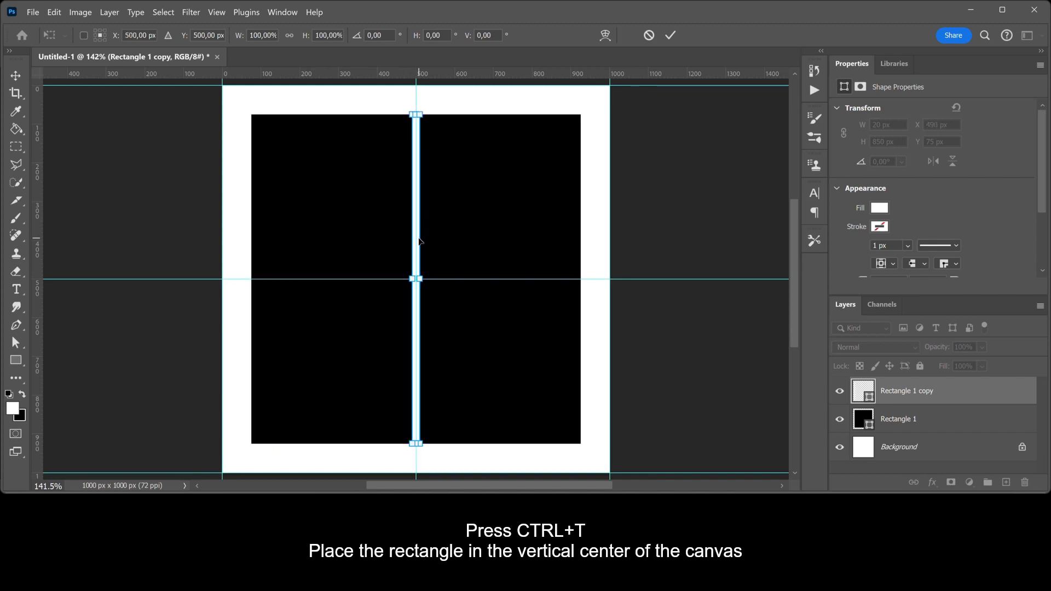
pyautogui.press('Return')
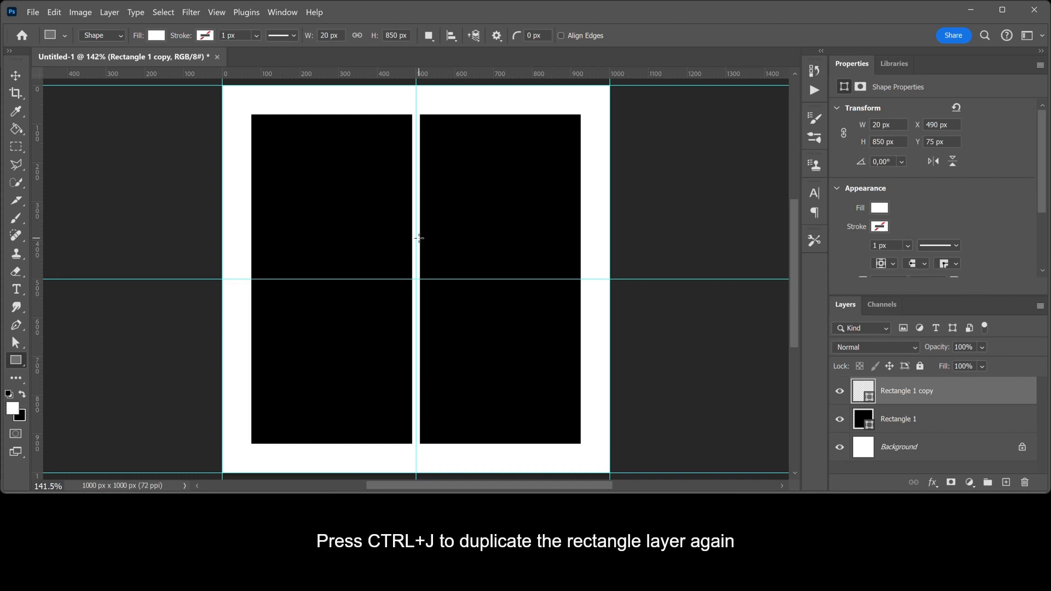
# - Duplicate the white vertical strip and rotate the copy 90° clockwise to form a horizontal bar
pyautogui.hotkey('ctrl', 'j')
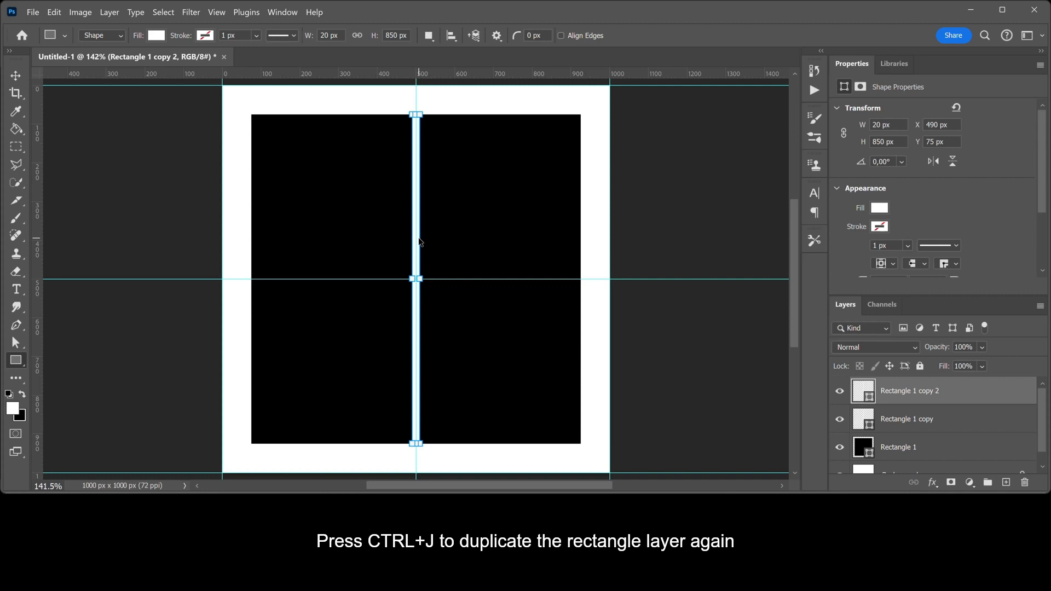
pyautogui.click(55, 13)
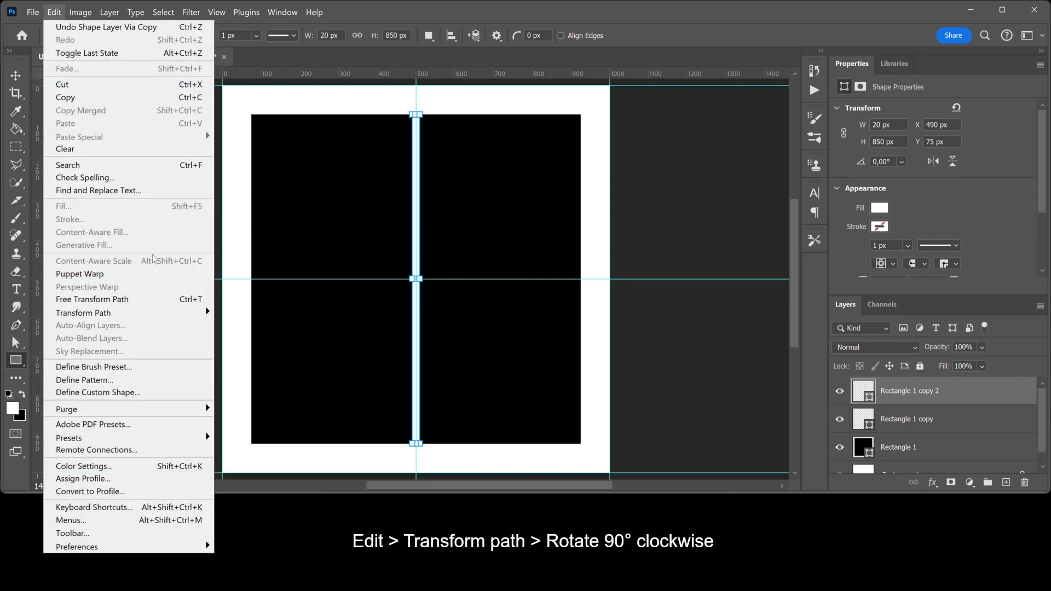
pyautogui.moveTo(167, 317)
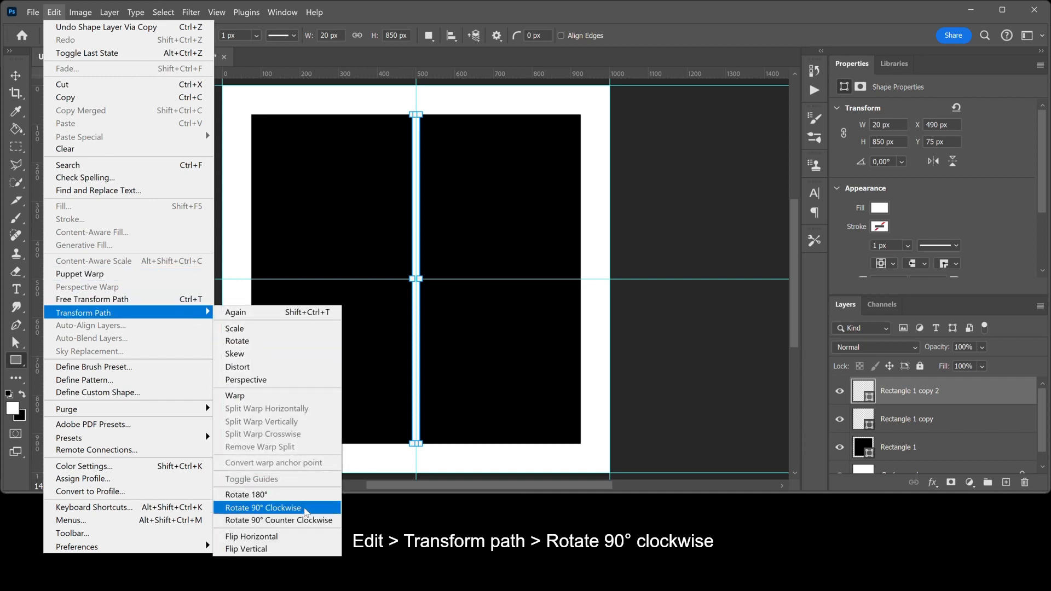
pyautogui.click(304, 508)
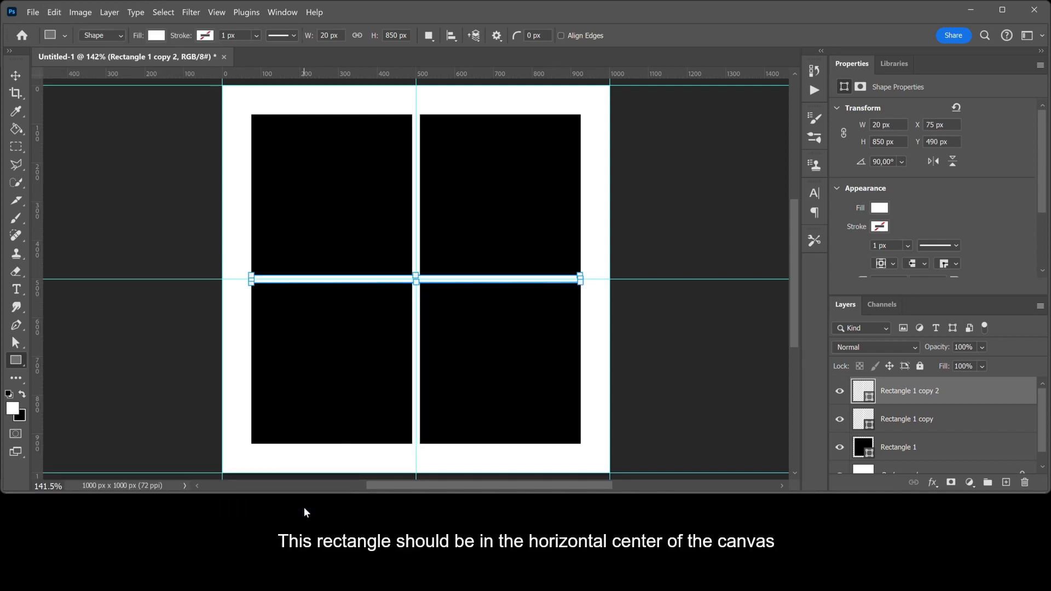
pyautogui.press('Return')
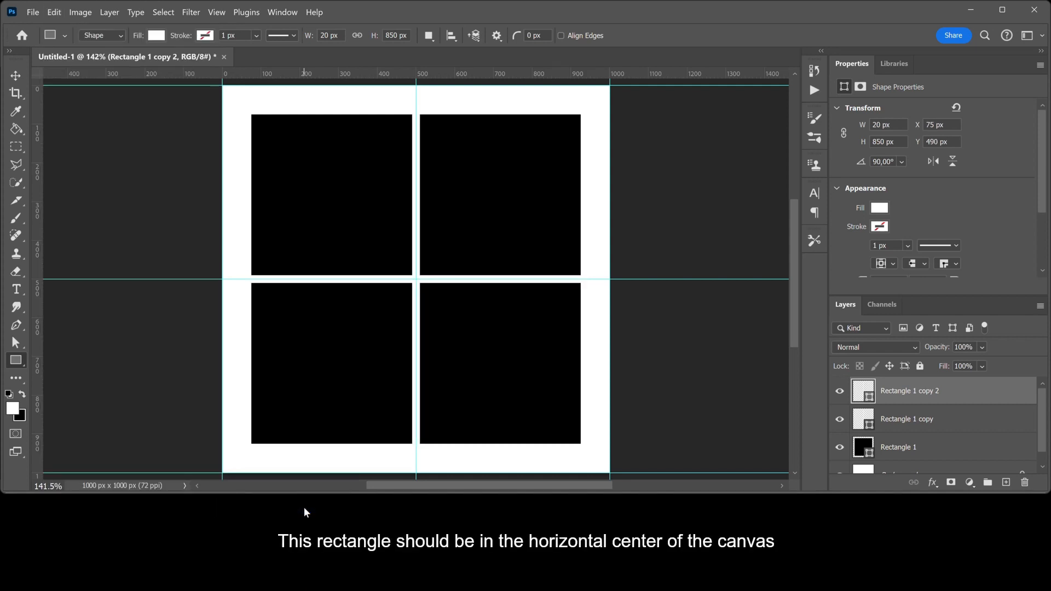
# - Hide the guides and define the four-pane window artwork as a pattern with the default name
pyautogui.hotkey('ctrl', ';')
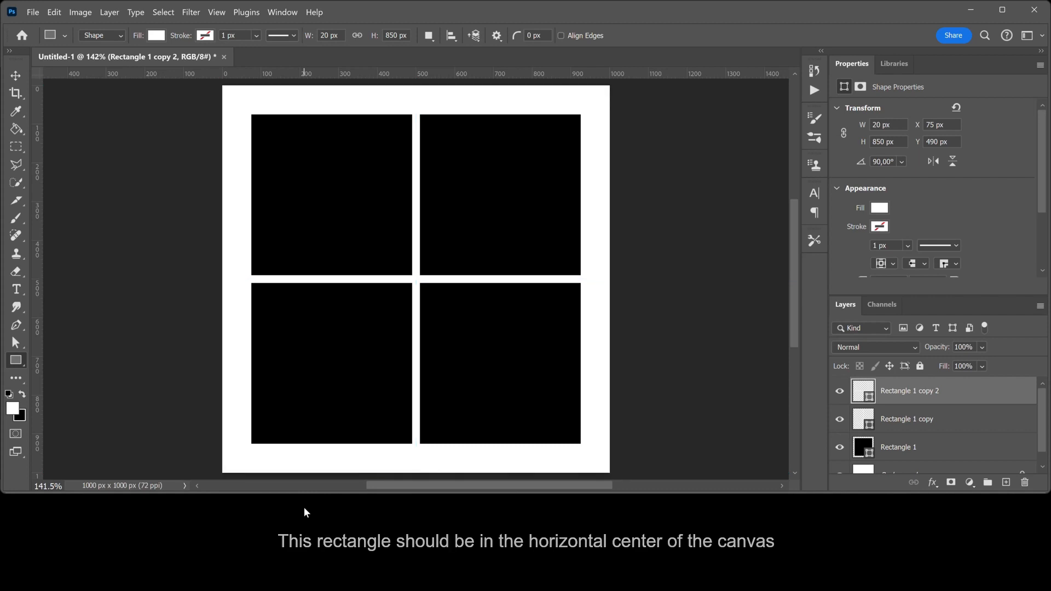
pyautogui.click(58, 12)
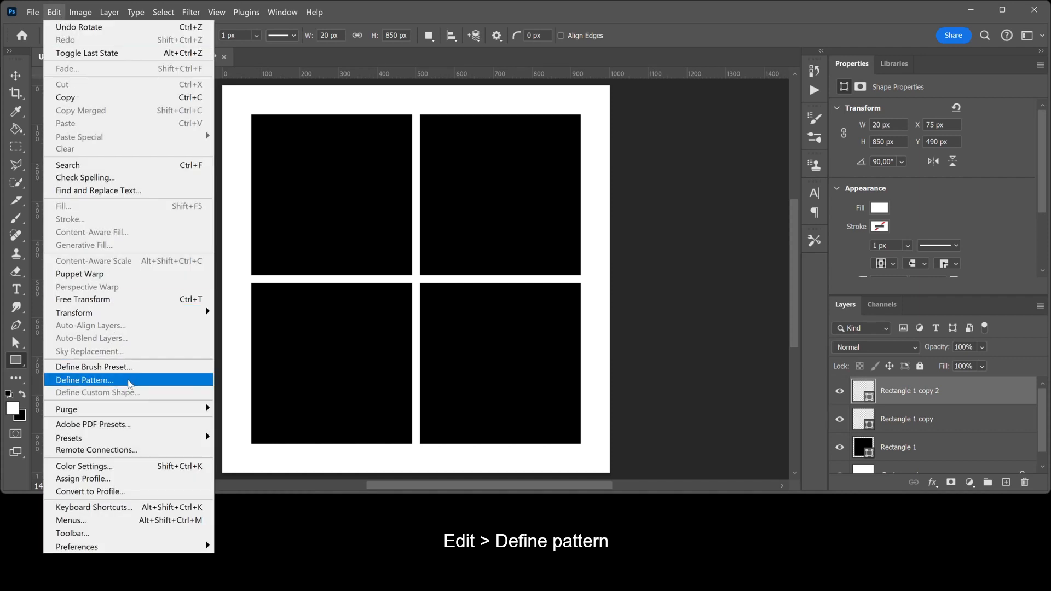
pyautogui.click(128, 382)
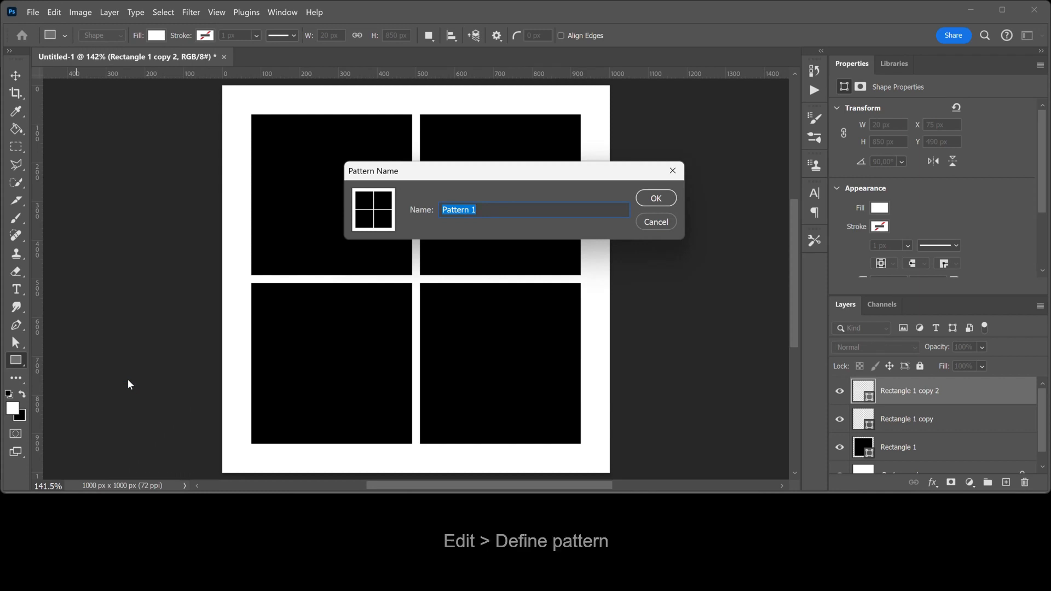
pyautogui.click(672, 198)
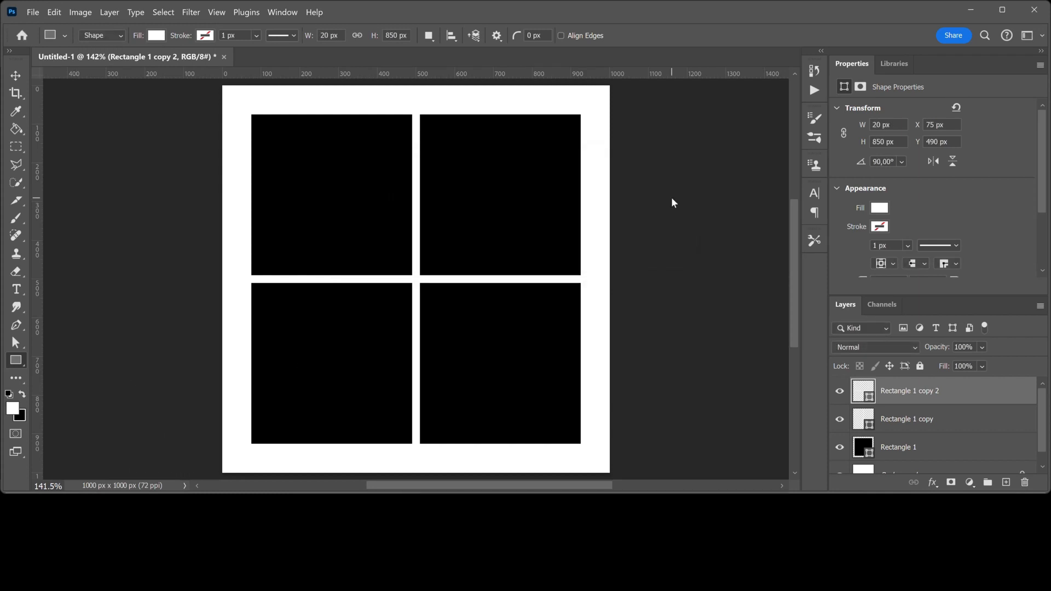
# - Delete the three rectangle layers and add a pattern fill layer that uses the saved four-pane window pattern
pyautogui.keyDown('shift'); pyautogui.click(990, 450); pyautogui.keyUp('shift')
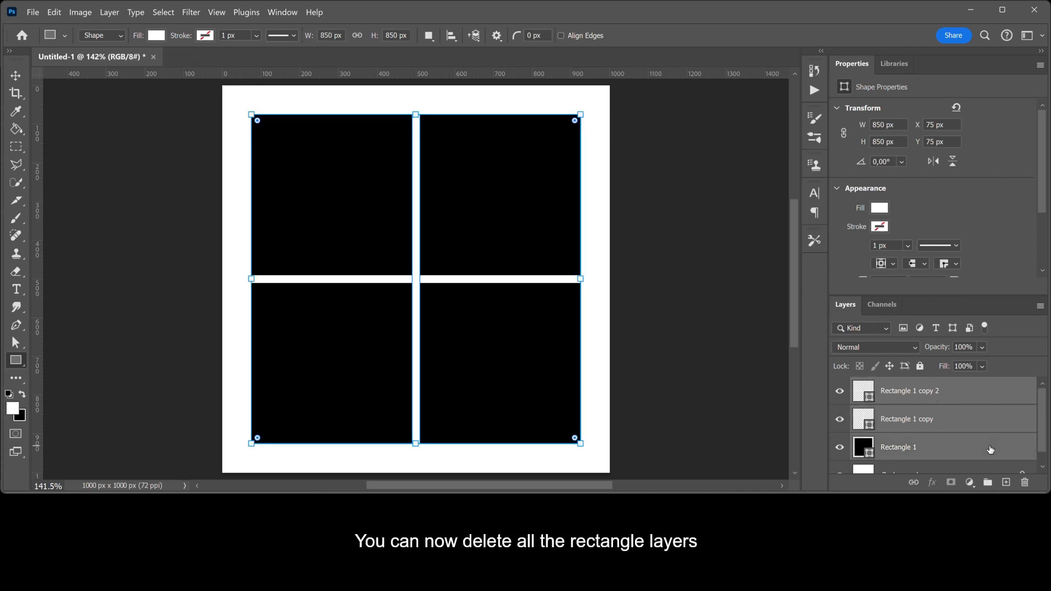
pyautogui.moveTo(990, 450); pyautogui.dragTo(1025, 484)
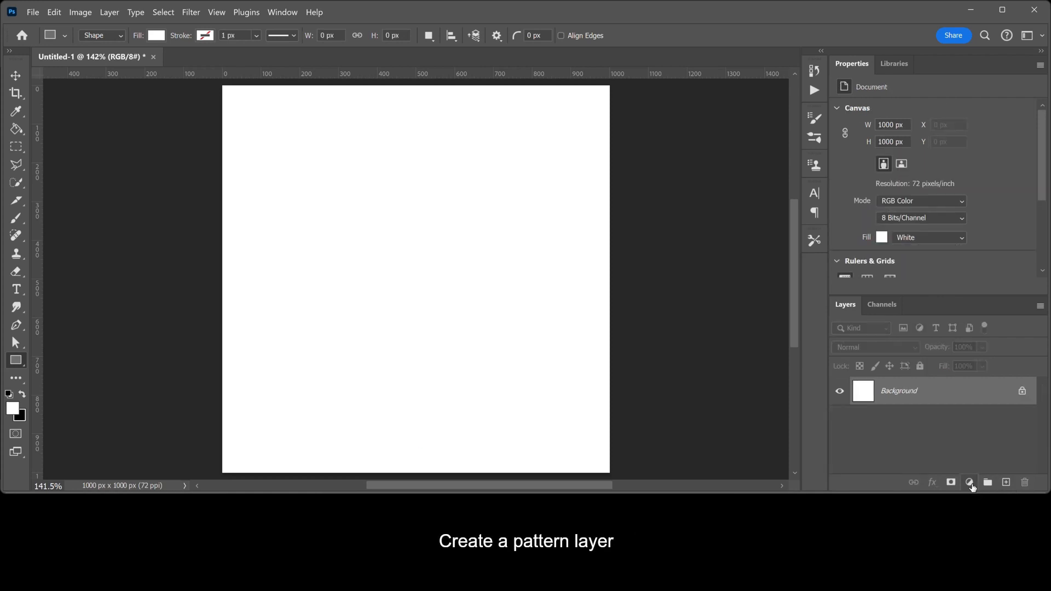
pyautogui.click(970, 484)
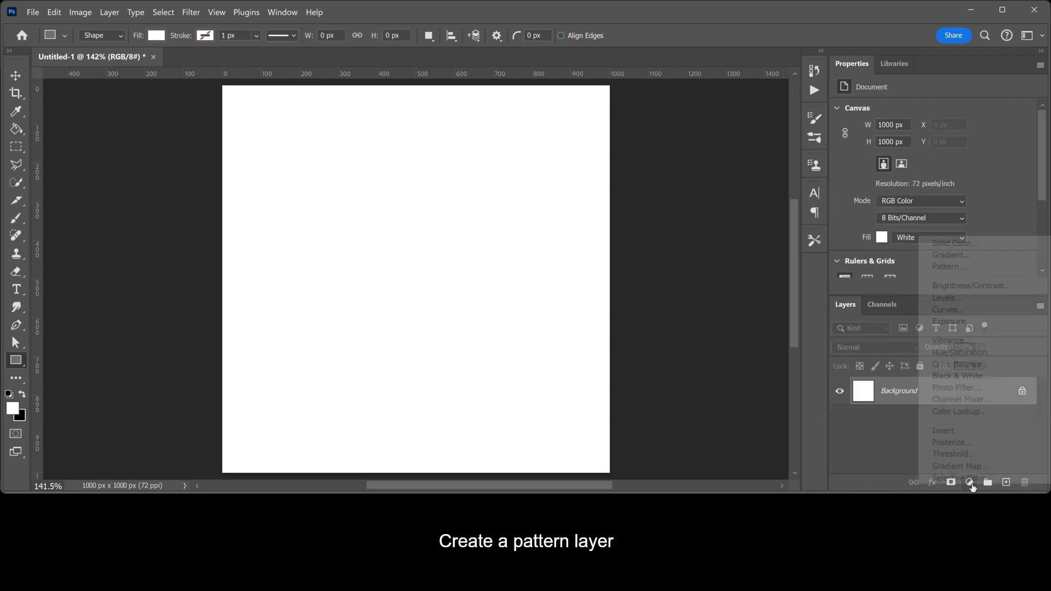
pyautogui.click(1009, 273)
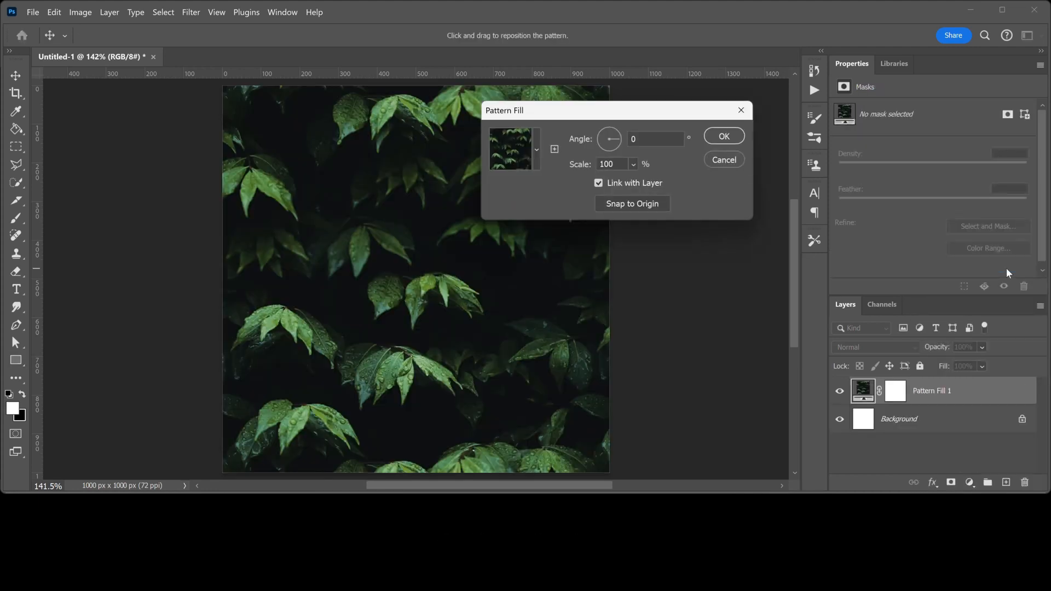
pyautogui.click(536, 151)
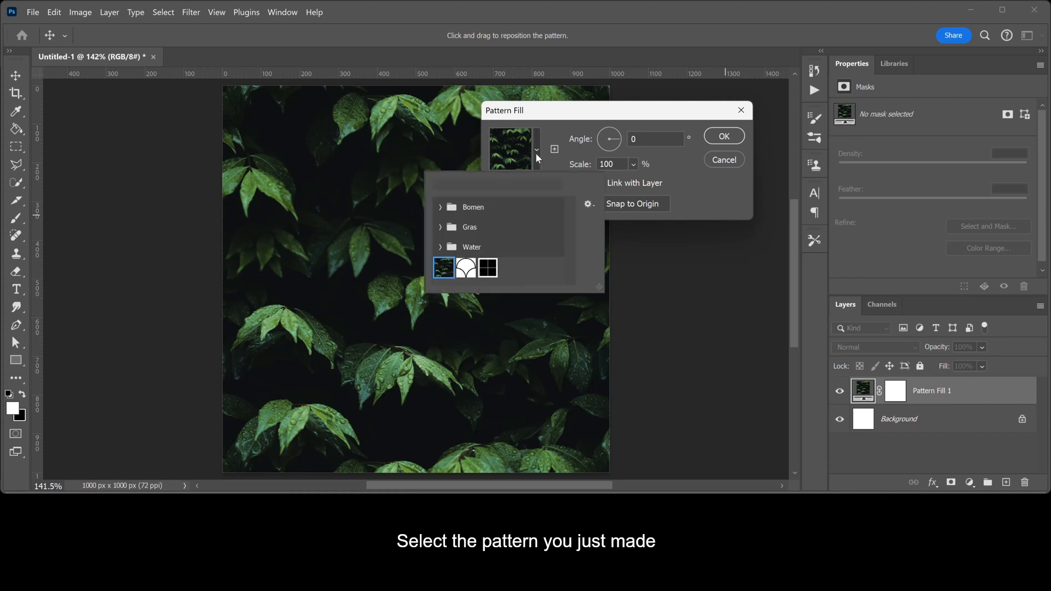
pyautogui.click(488, 267)
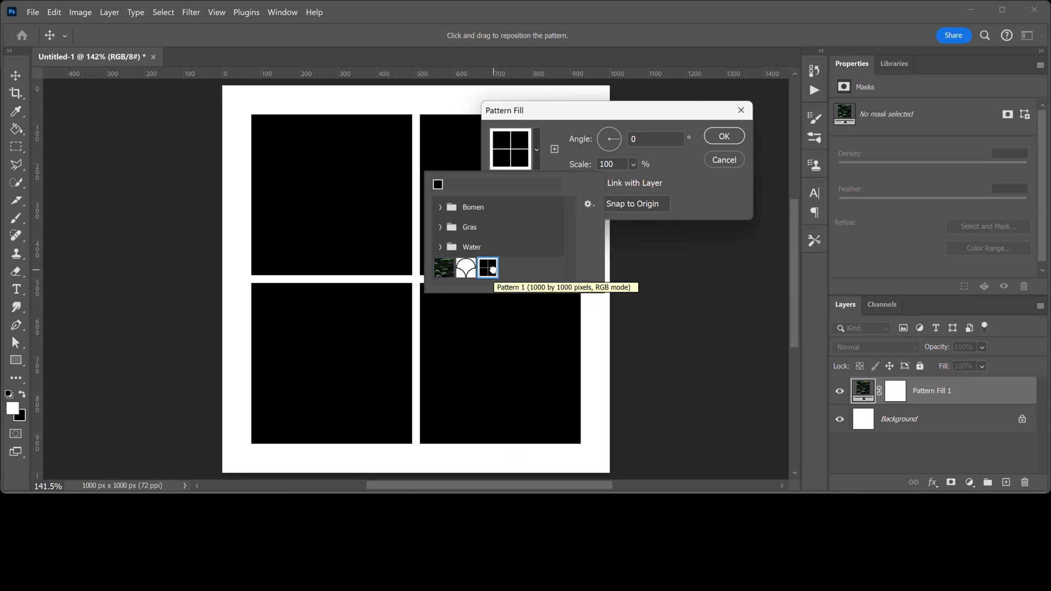
# - Set the pattern fill's angle to 45° and its scale to 13%, and apply the fill
pyautogui.click(652, 139)
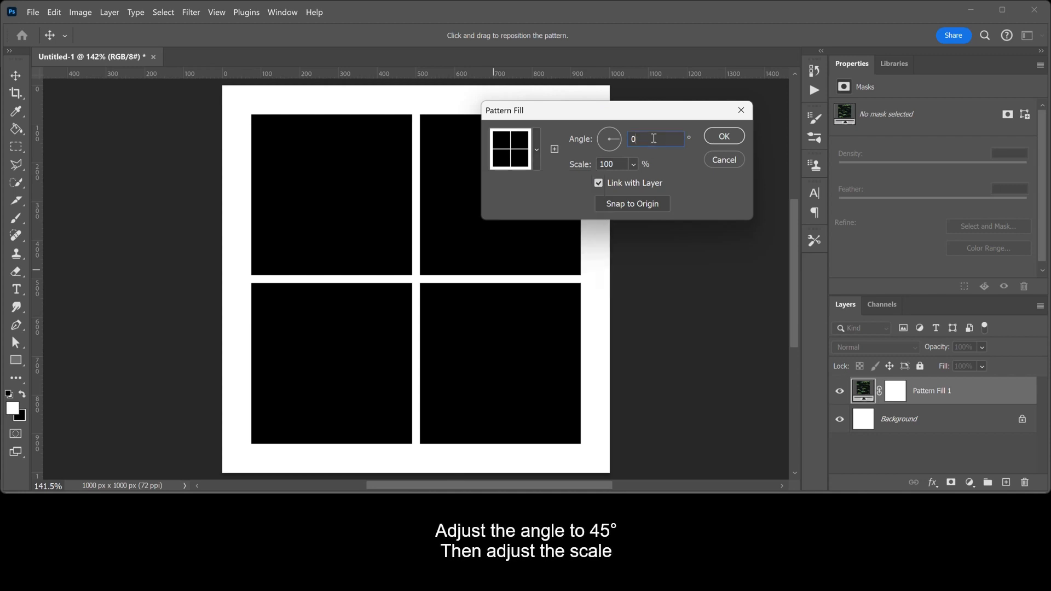
pyautogui.press('BackSpace')
pyautogui.write('45')
pyautogui.doubleClick(621, 164)
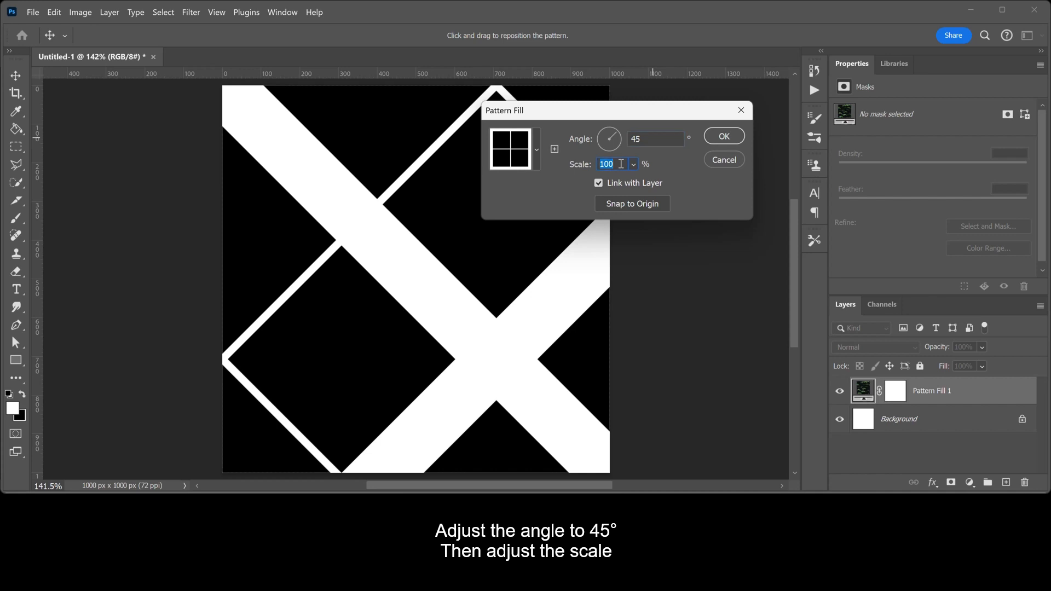
pyautogui.write('13')
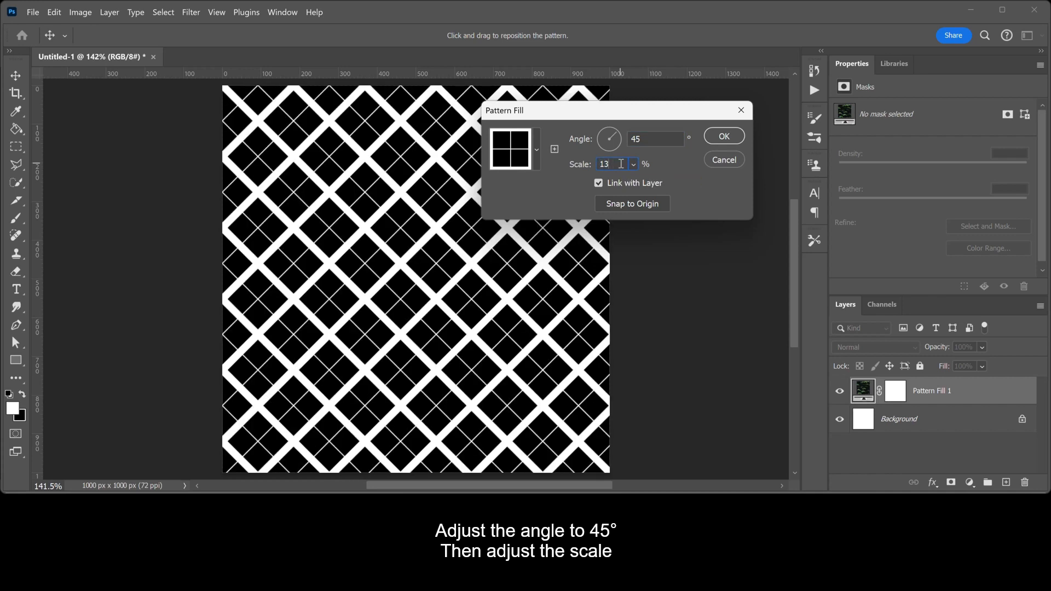
pyautogui.click(719, 137)
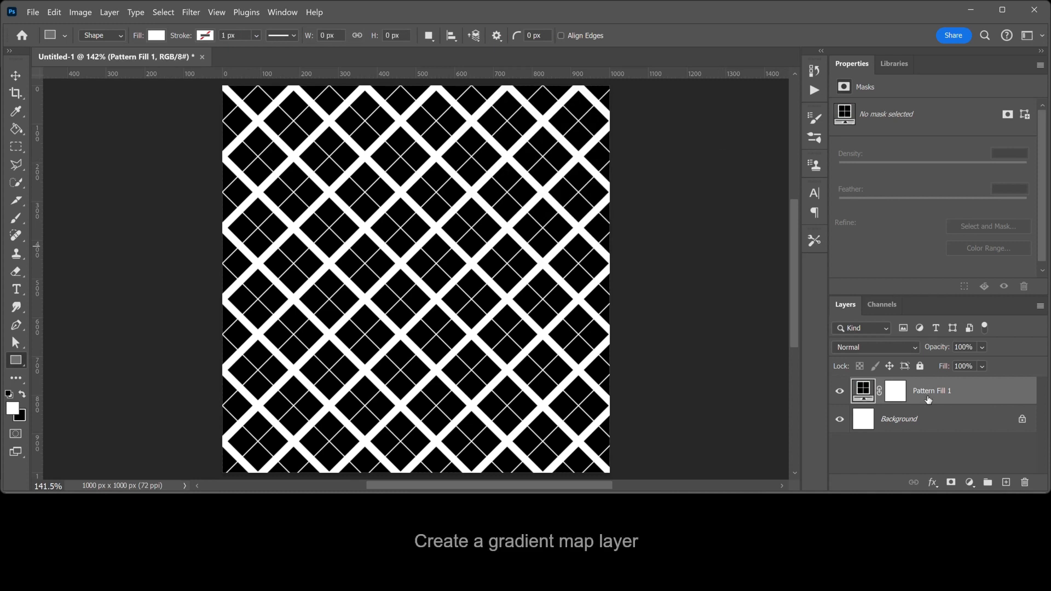
# - Add a Gradient Map adjustment layer above the pattern fill and set its gradient's white starting stop to light pink (ffd3fb)
pyautogui.click(970, 484)
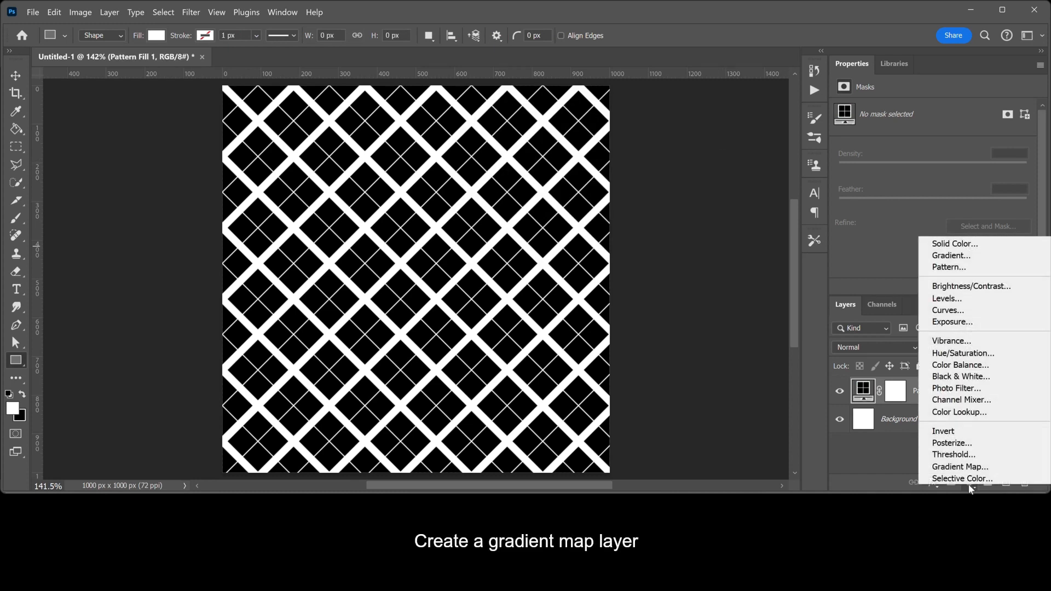
pyautogui.click(999, 469)
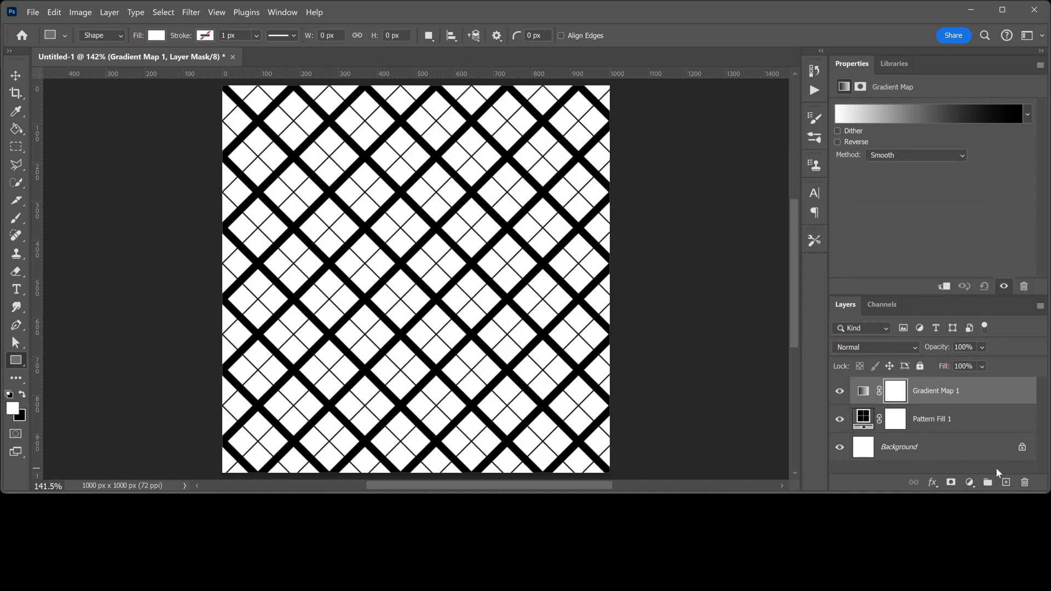
pyautogui.click(934, 110)
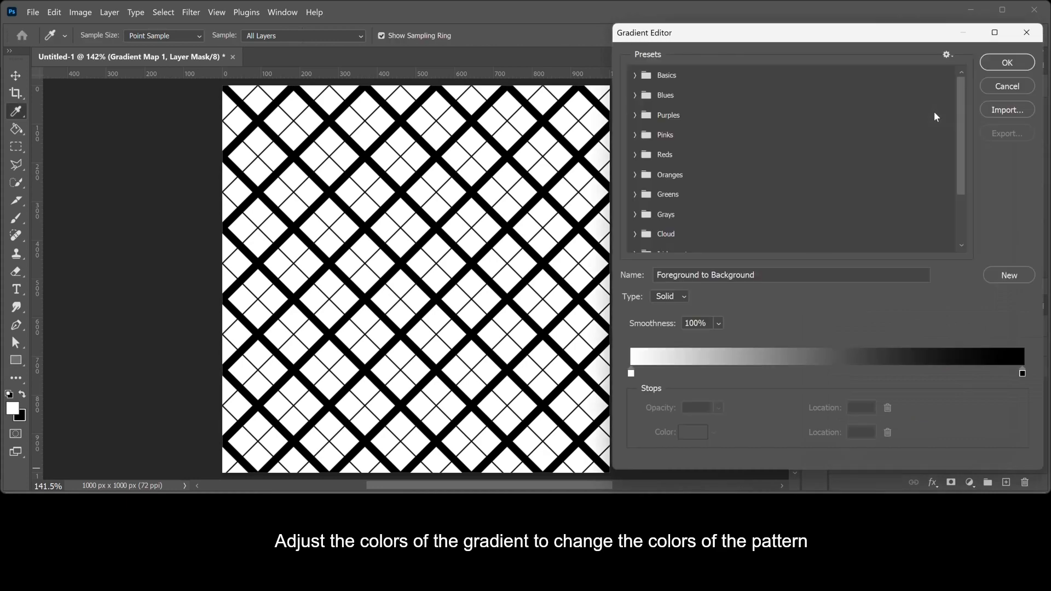
pyautogui.doubleClick(631, 373)
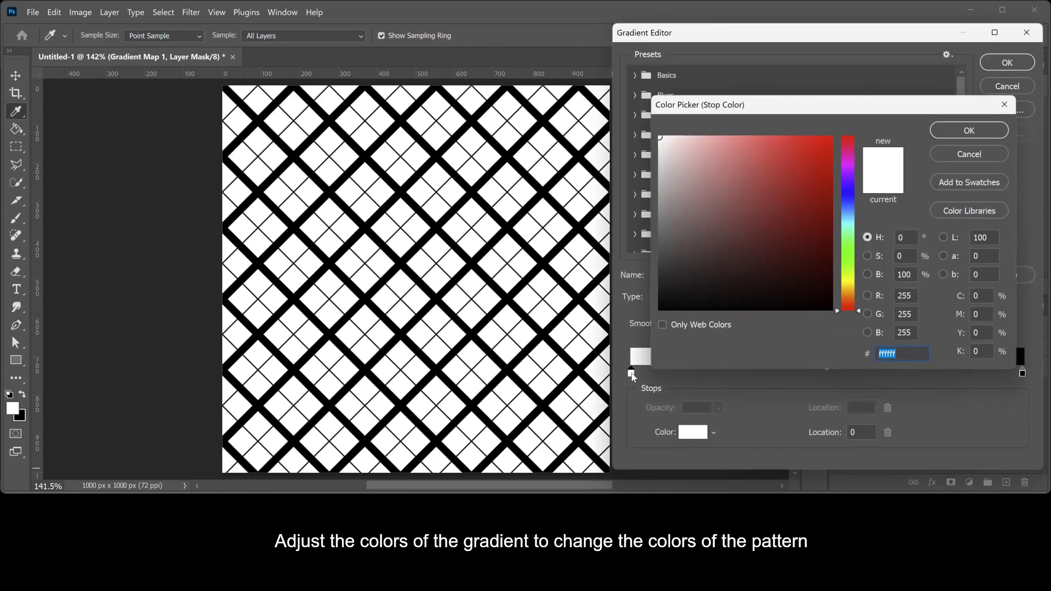
pyautogui.moveTo(683, 140); pyautogui.dragTo(688, 136)
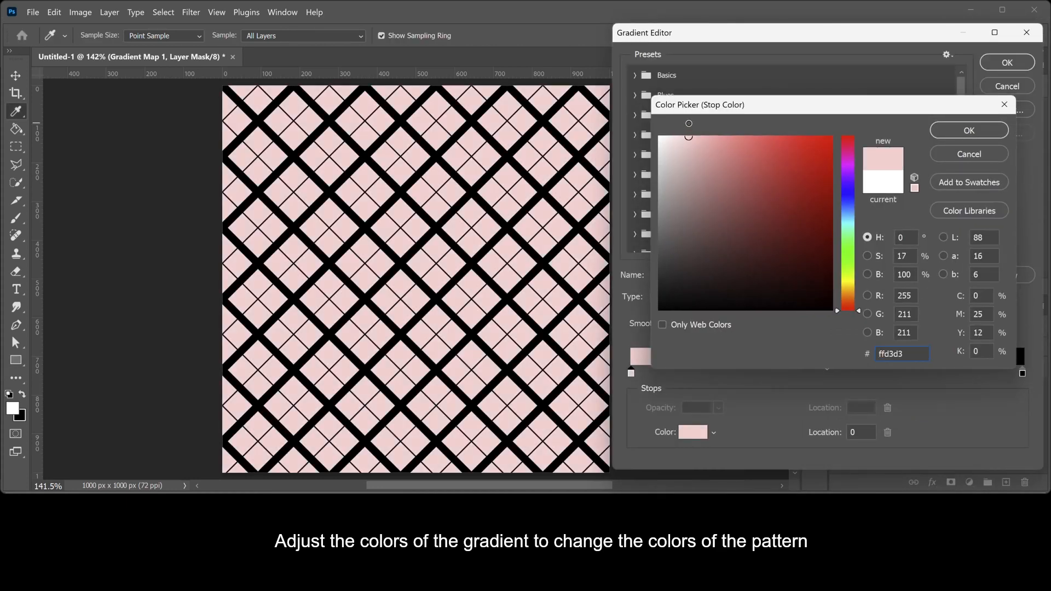
pyautogui.click(844, 164)
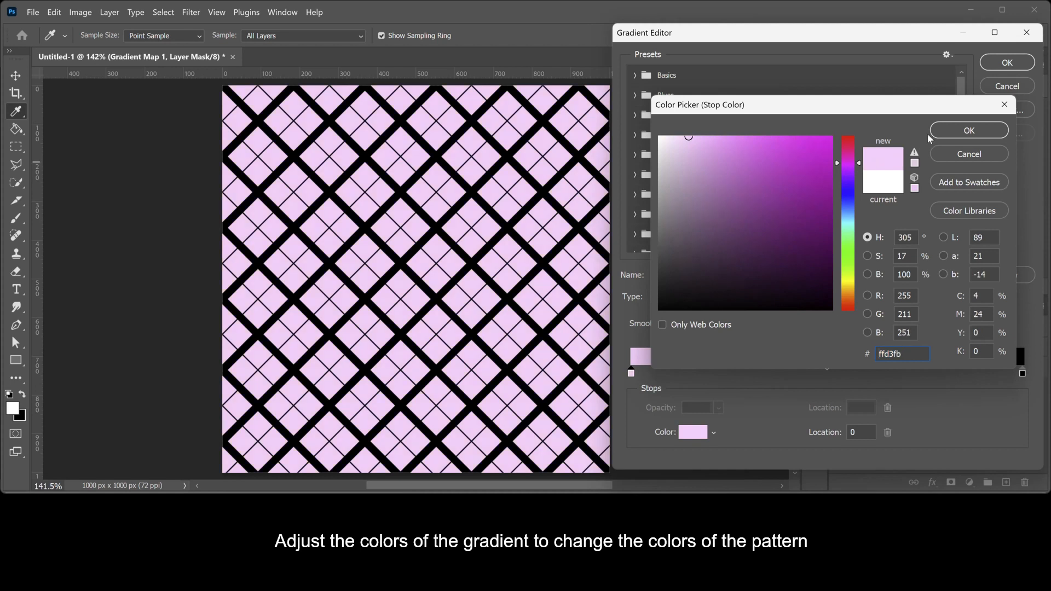
pyautogui.click(946, 134)
# - Set the gradient's black end stop to dark purple (530088) and apply the edited gradient
pyautogui.doubleClick(1022, 373)
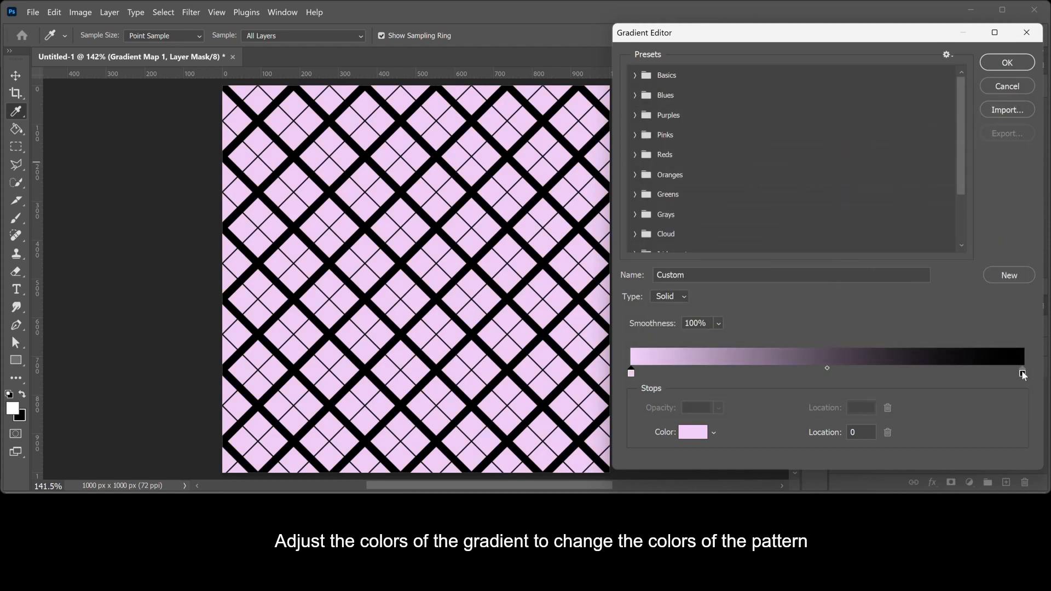
pyautogui.click(855, 177)
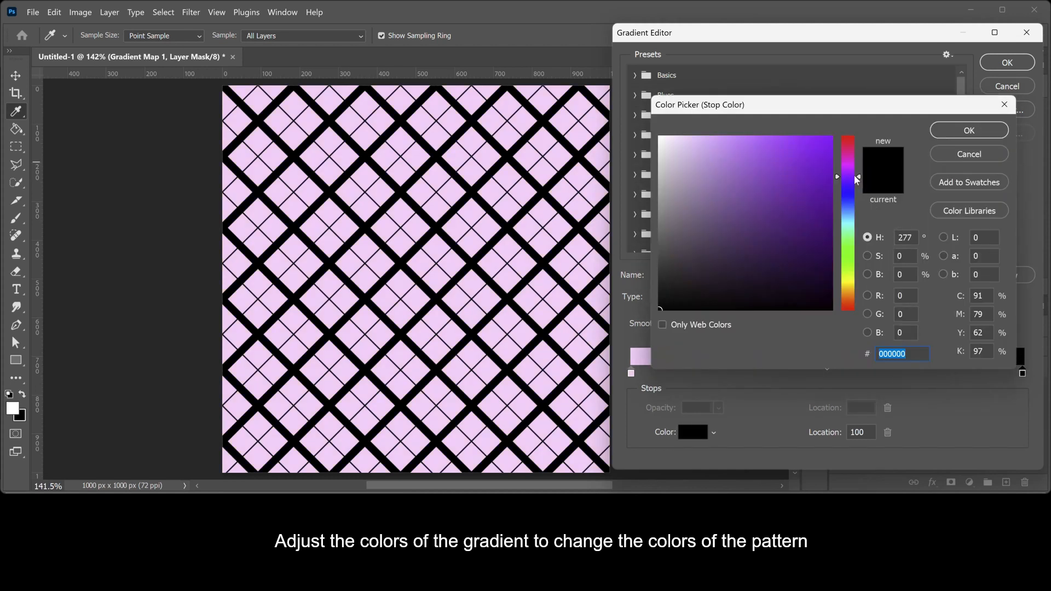
pyautogui.moveTo(824, 163)
pyautogui.mouseDown()
pyautogui.moveTo(849, 187)
pyautogui.moveTo(831, 218)
pyautogui.mouseUp()
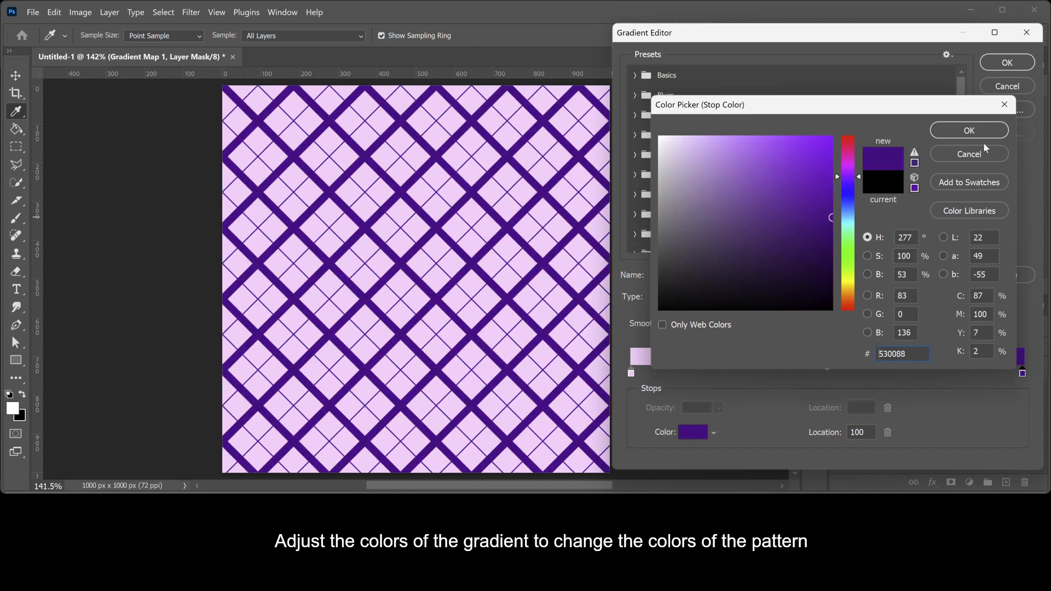
pyautogui.click(979, 131)
pyautogui.click(1007, 63)
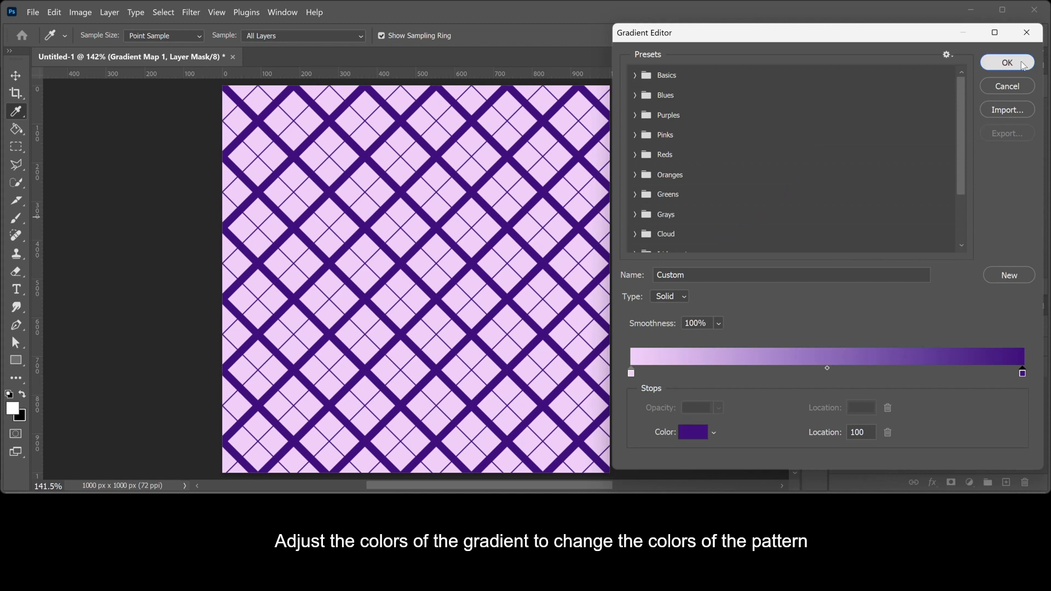